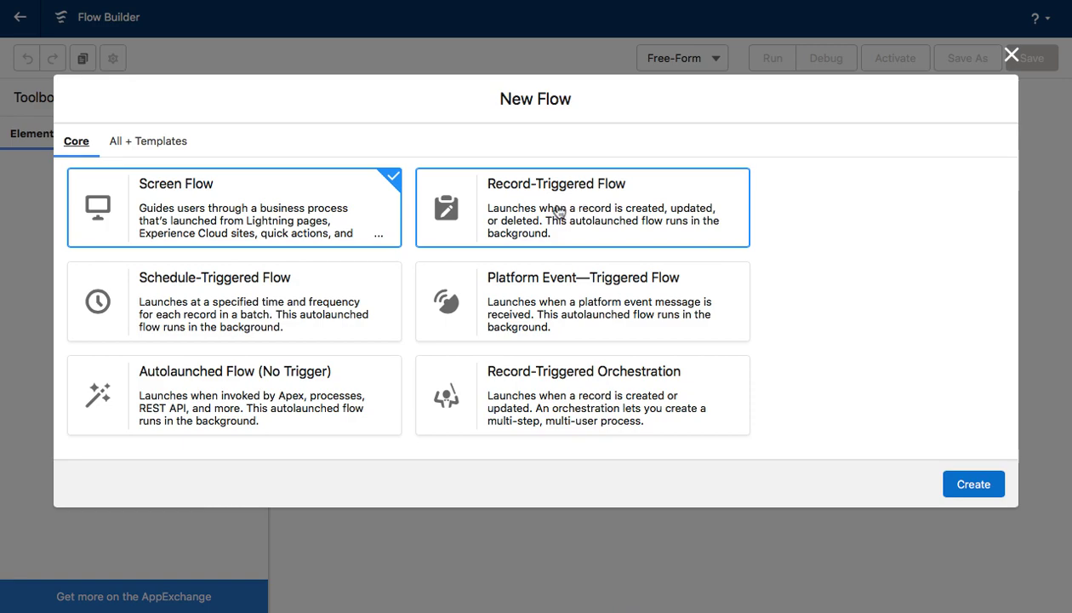
# Step: Create a record-triggered flow on the Account object that triggers when a record is updated
pyautogui.click(559, 211)
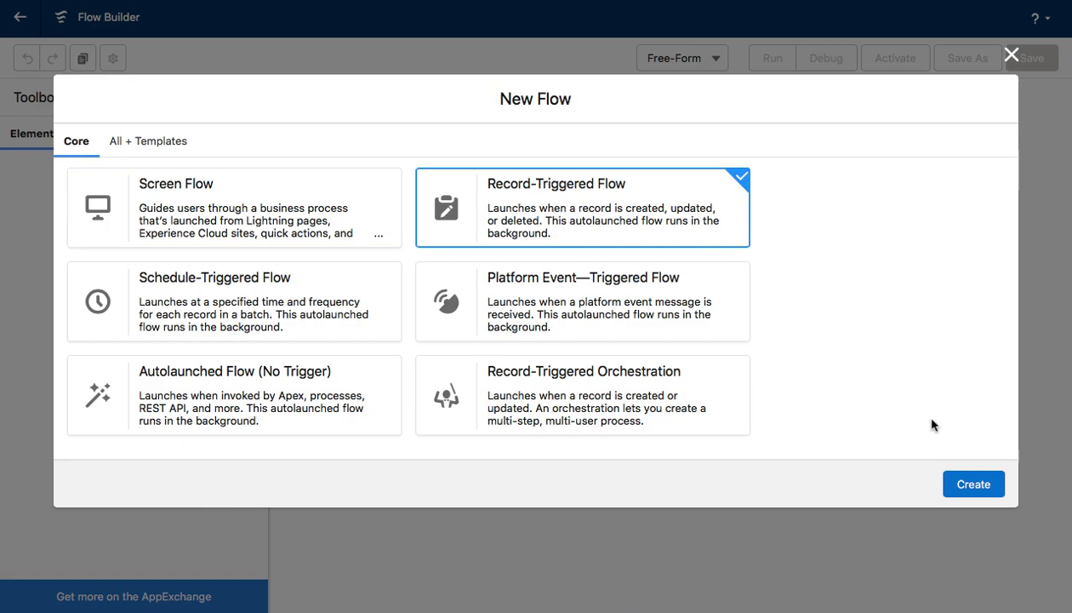
pyautogui.click(970, 484)
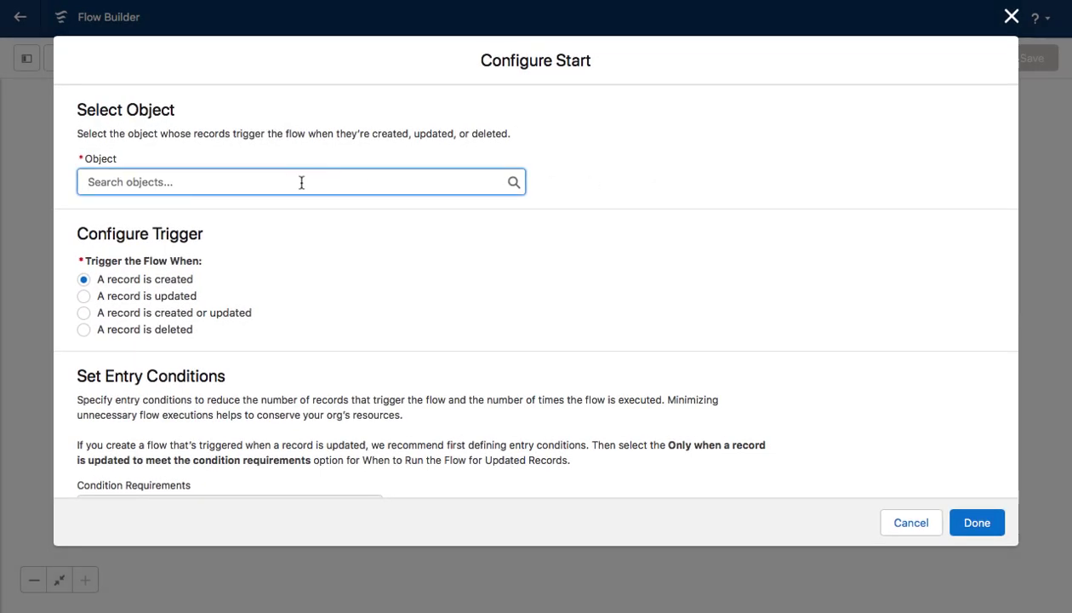
pyautogui.click(281, 182)
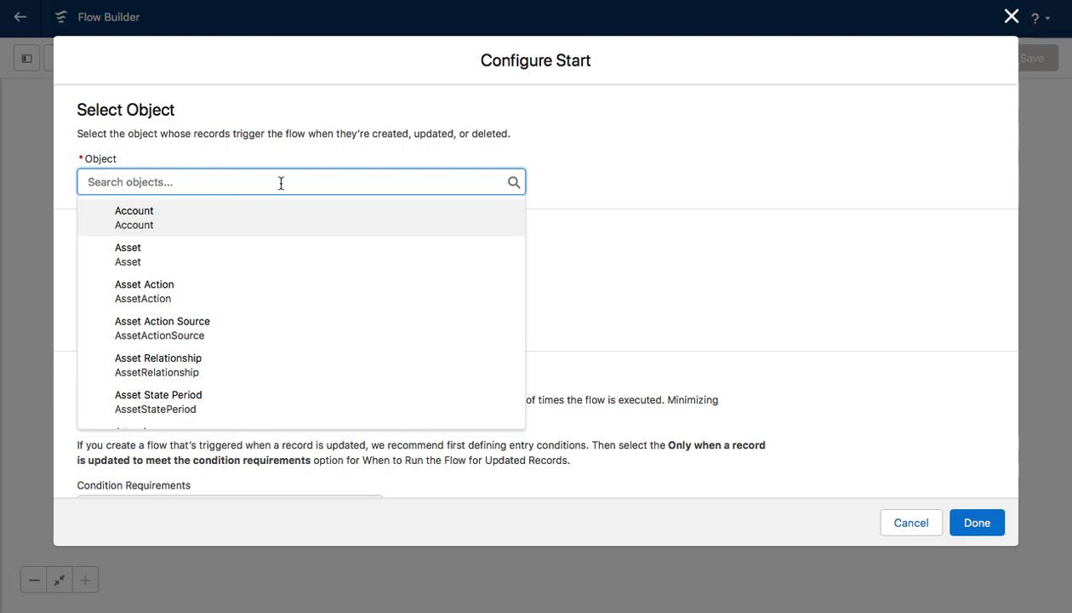
pyautogui.write('acc')
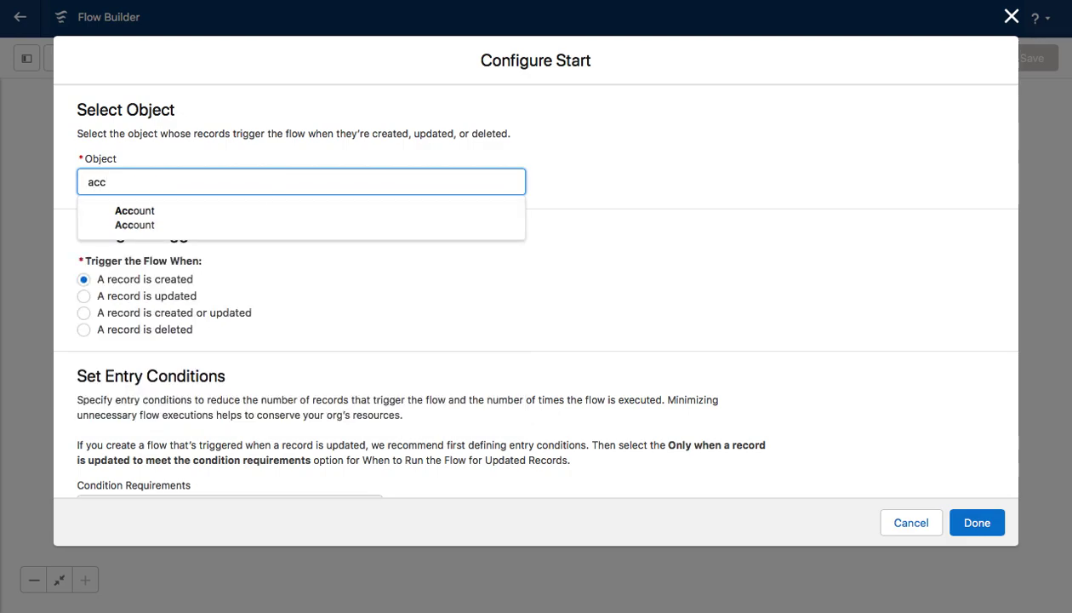
pyautogui.click(196, 220)
pyautogui.click(84, 297)
# Step: Require all entry conditions to be met (AND) and add the condition Active__c Equals No
pyautogui.scroll(-5, 282, 304)
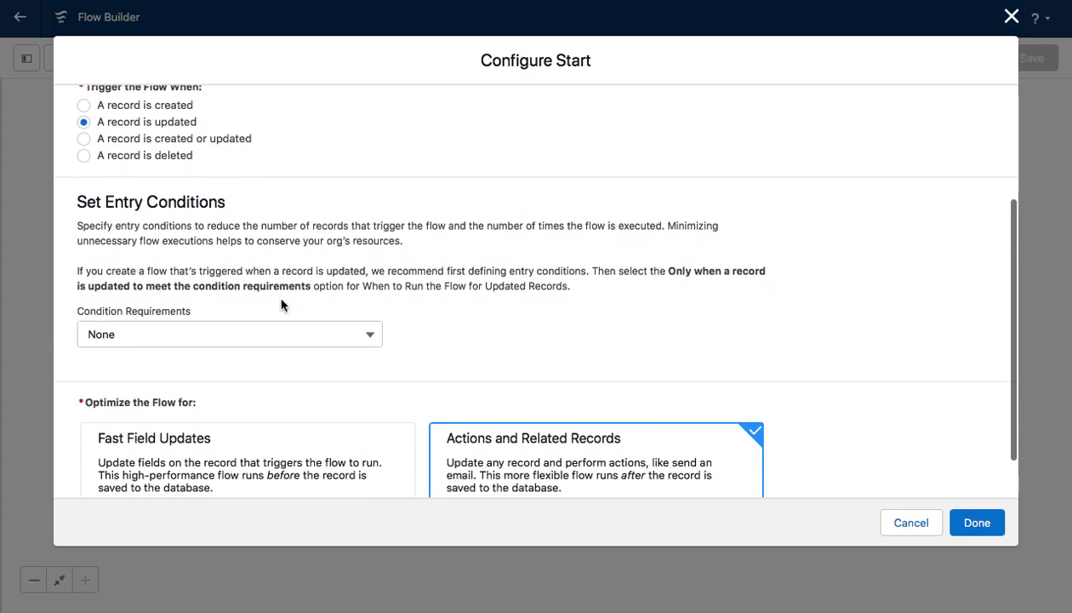
pyautogui.click(284, 307)
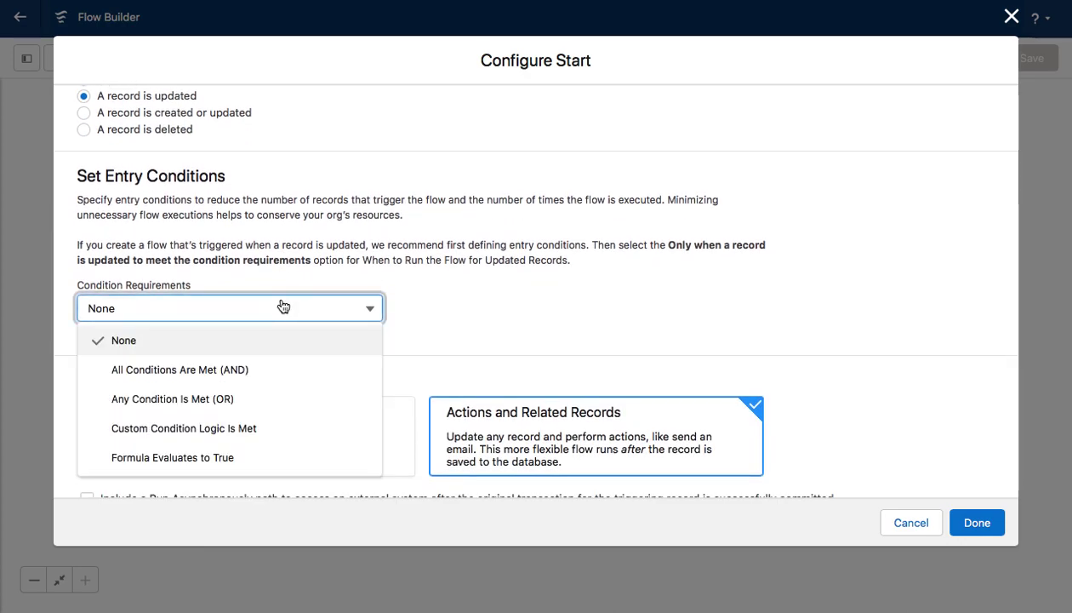
pyautogui.click(224, 371)
pyautogui.click(209, 375)
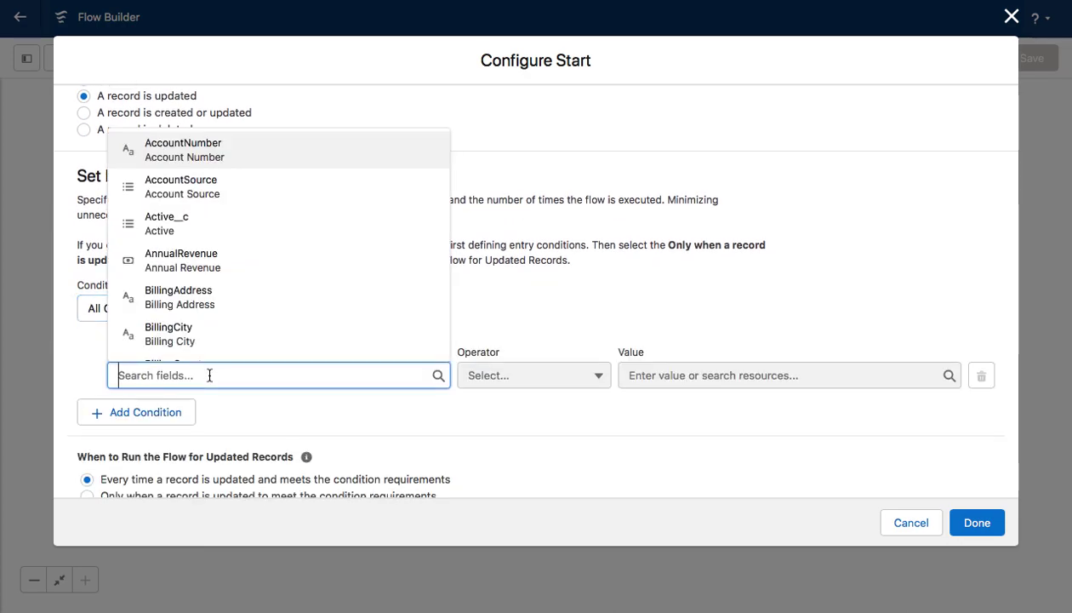
pyautogui.write('activ')
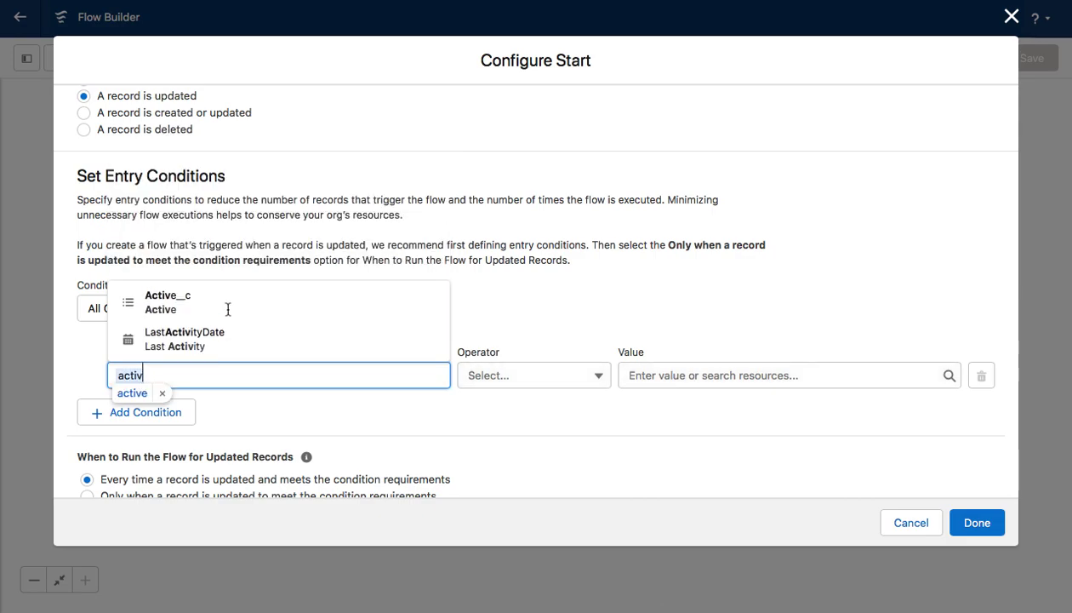
pyautogui.click(228, 311)
pyautogui.click(381, 372)
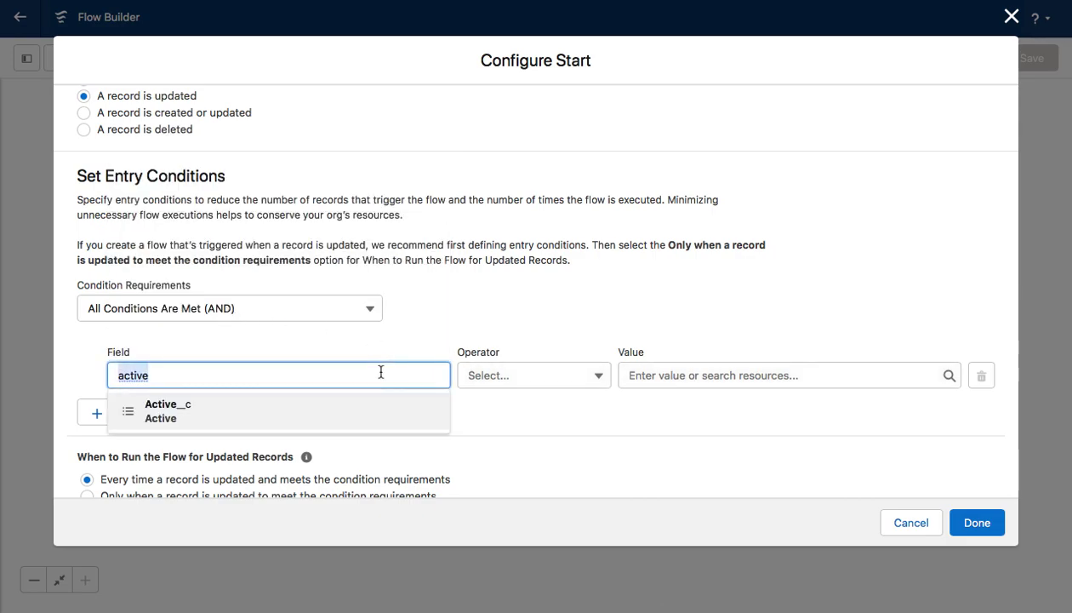
pyautogui.click(284, 416)
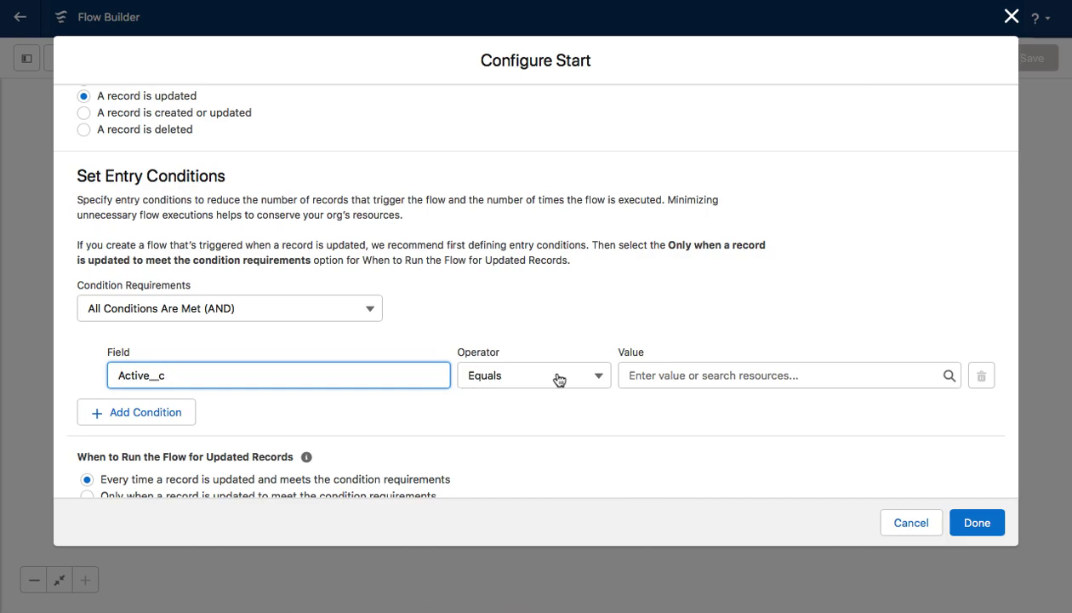
pyautogui.click(650, 374)
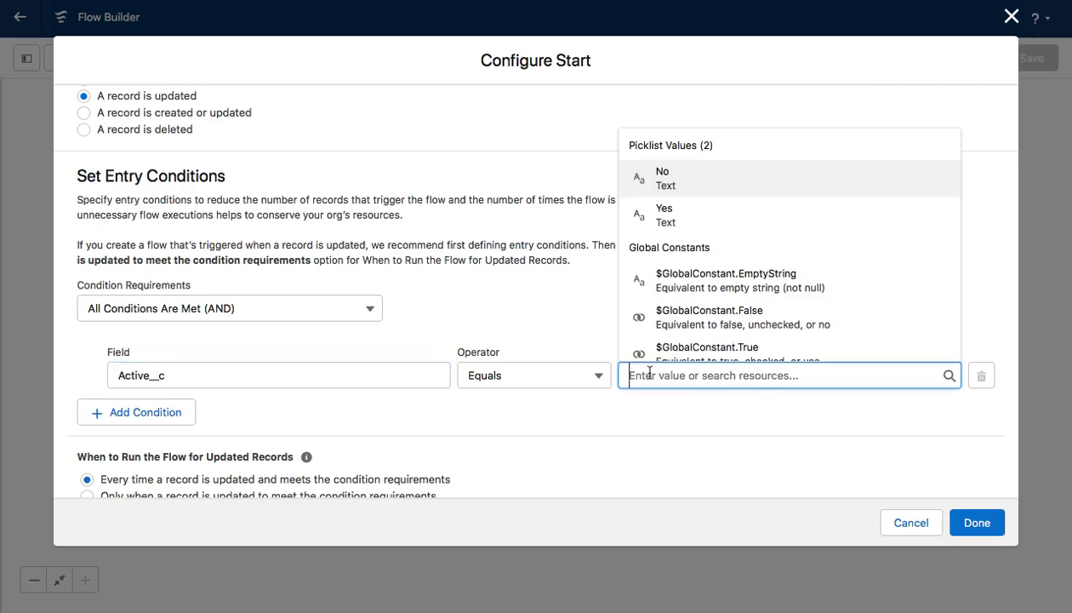
pyautogui.click(679, 189)
# Step: Run the flow only when a record is updated to meet the conditions, optimized for Actions and Related Records, and finish the start configuration
pyautogui.scroll(-3, 574, 330)
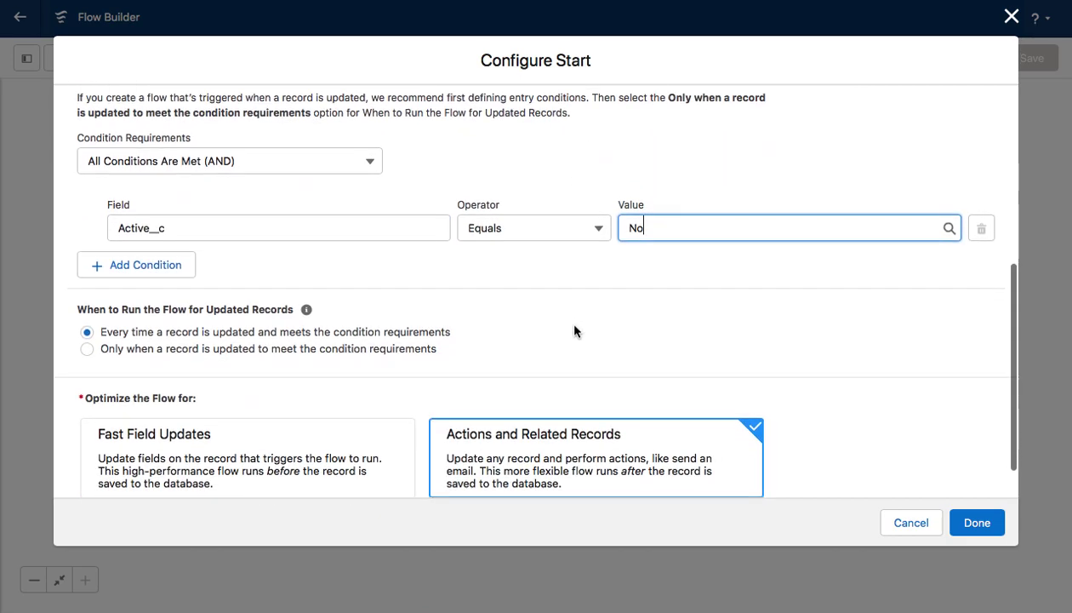
pyautogui.scroll(-1, 574, 331)
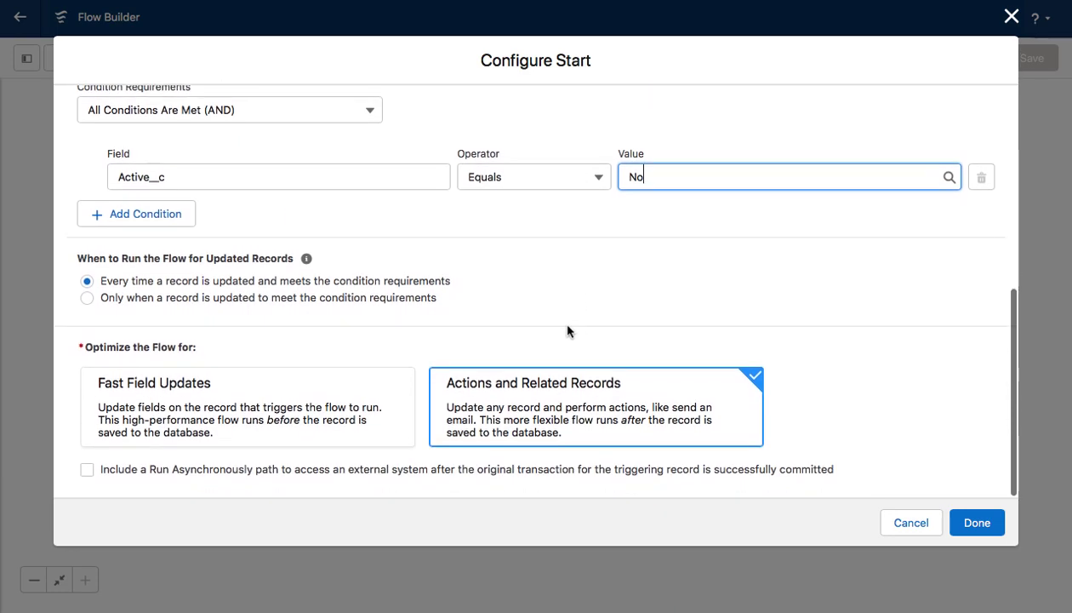
pyautogui.click(88, 299)
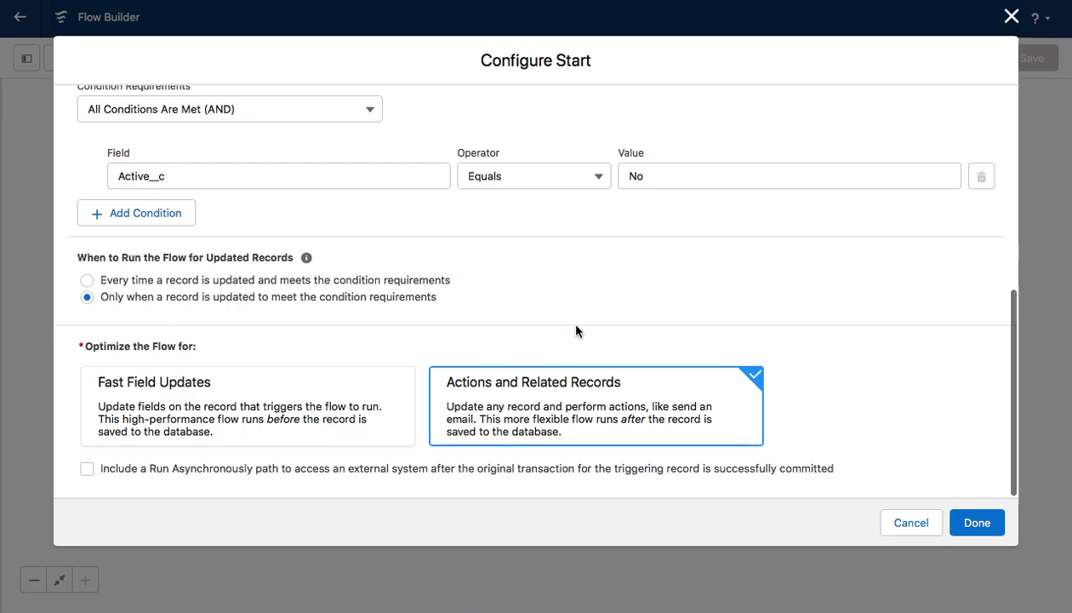
pyautogui.click(563, 397)
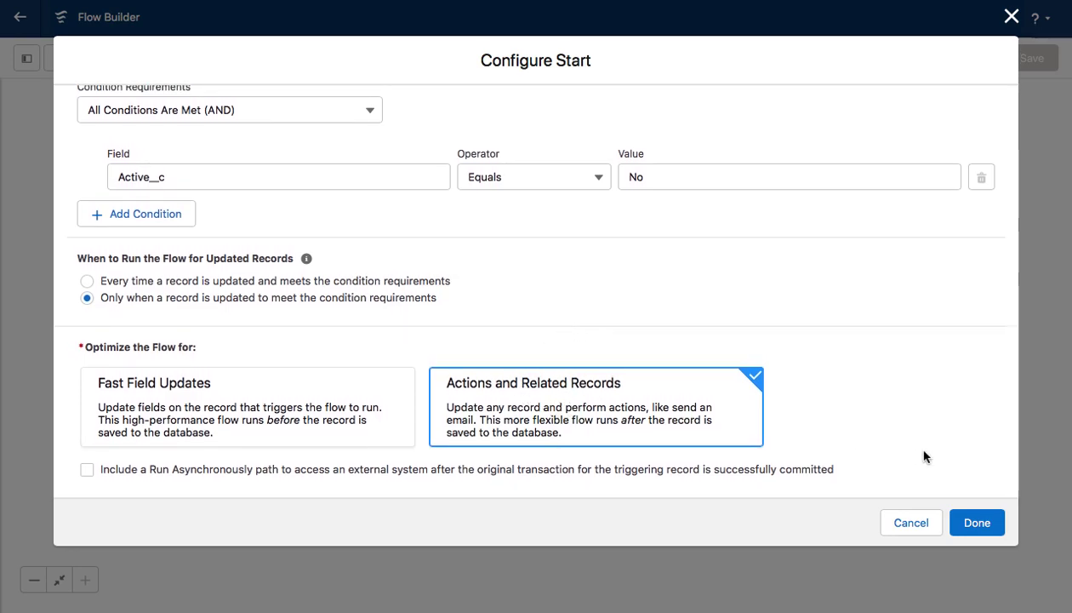
pyautogui.click(972, 521)
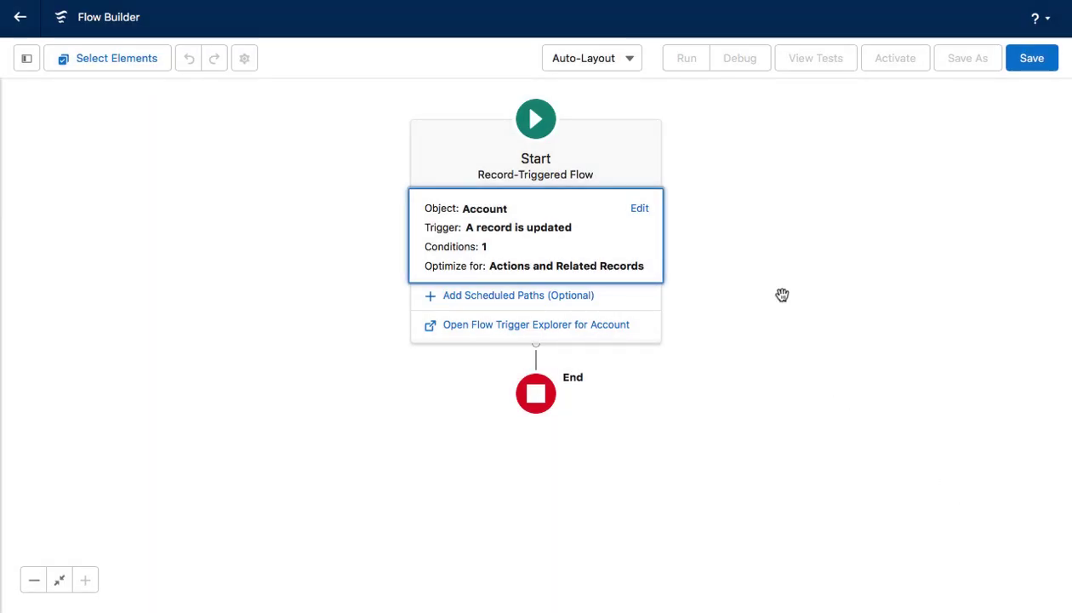
# Step: Add an Update Related Records element on the Run Immediately path between Start and End
pyautogui.moveTo(723, 313); pyautogui.dragTo(720, 275)
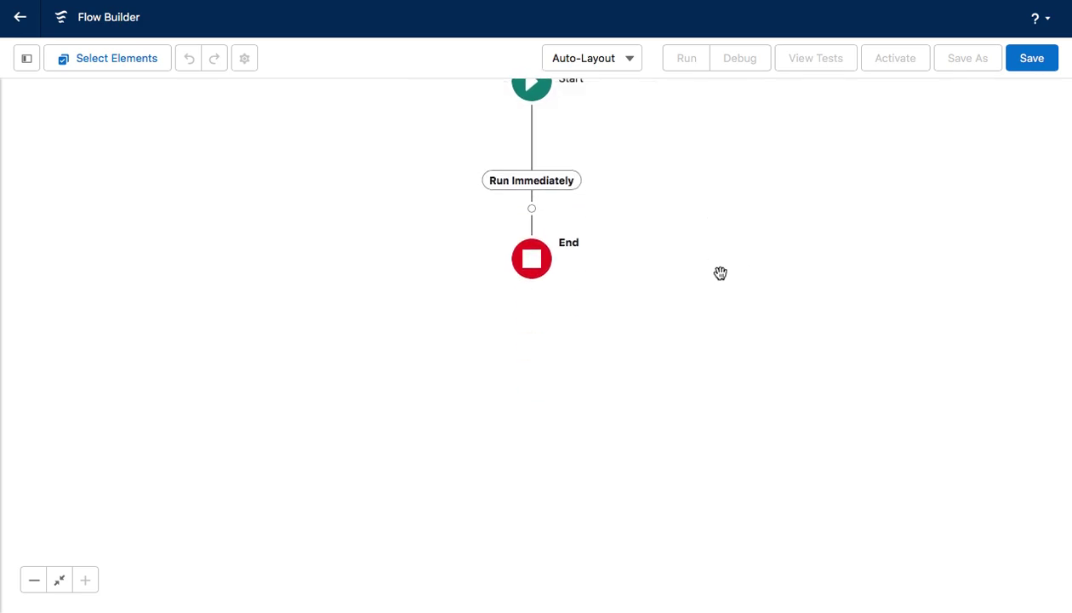
pyautogui.moveTo(677, 147); pyautogui.dragTo(677, 206)
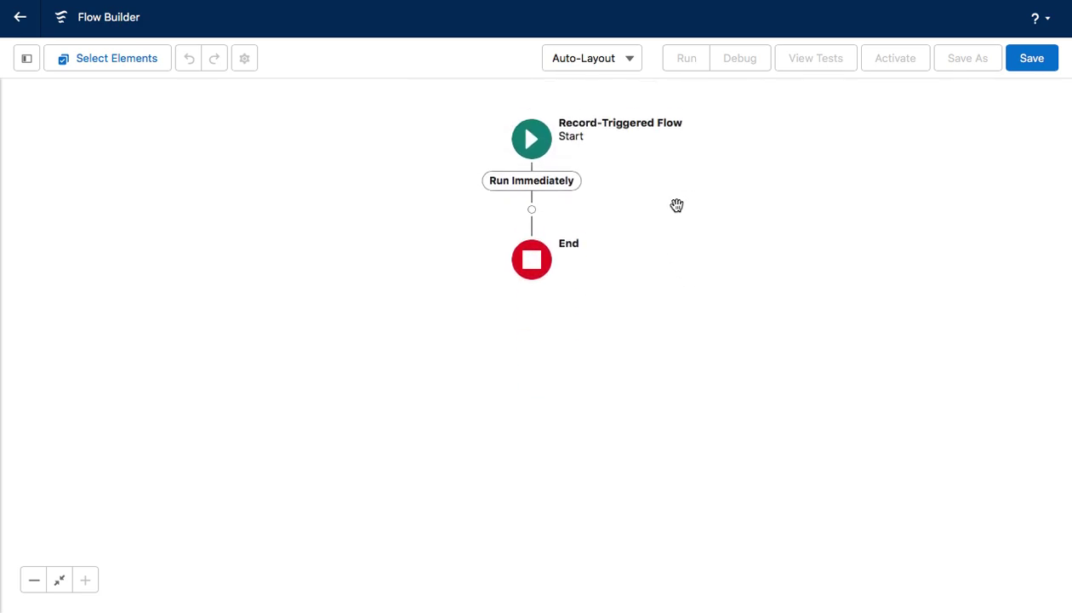
pyautogui.click(532, 210)
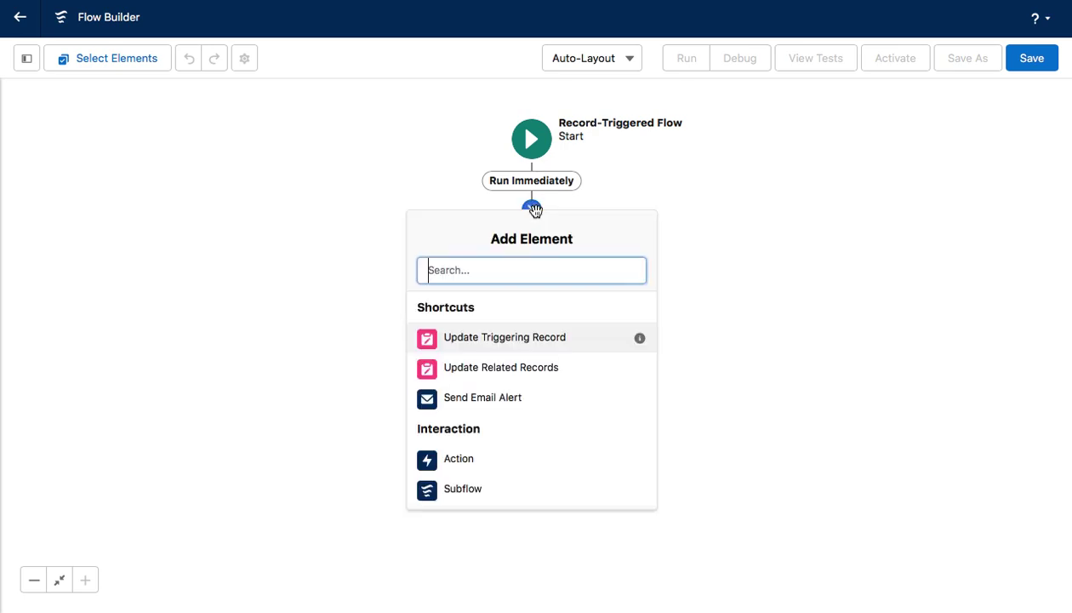
pyautogui.write('u')
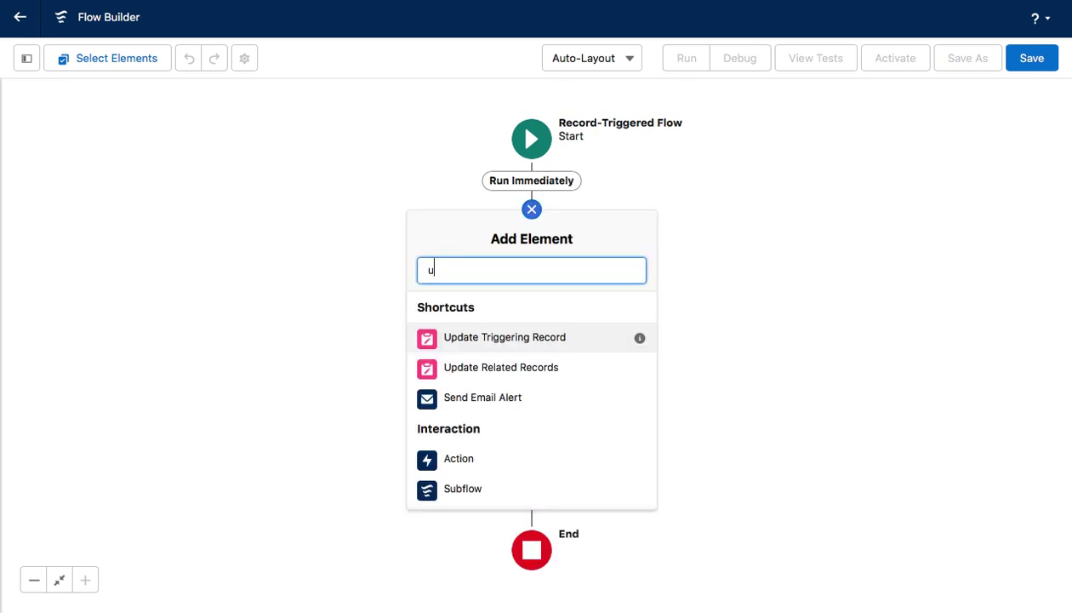
pyautogui.write('pdate rel')
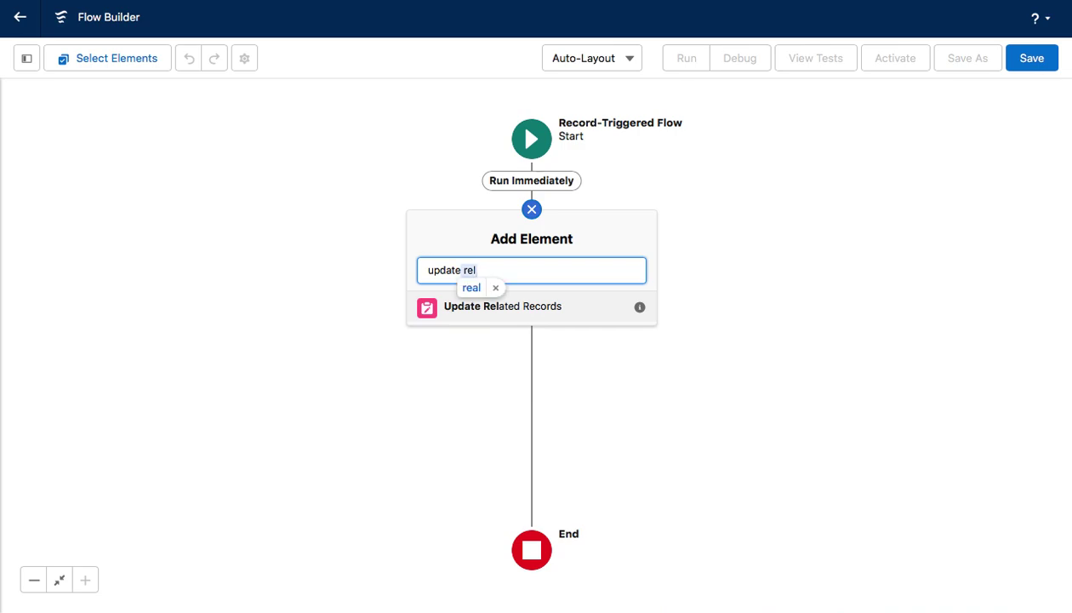
pyautogui.click(543, 312)
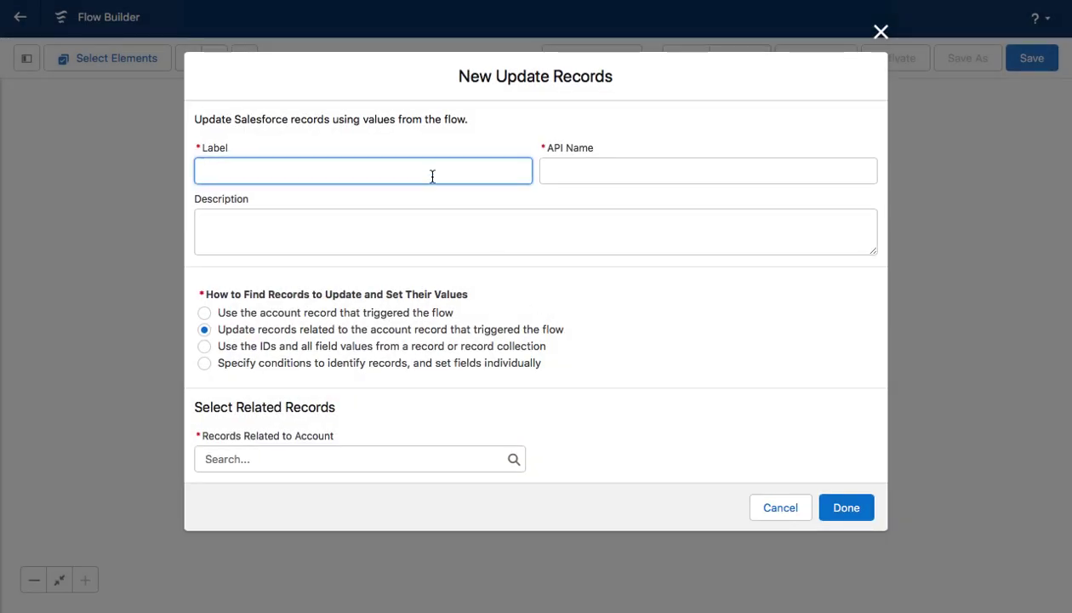
# Step: Give the new update element the label and API name updateOpptys
pyautogui.write('updateOpp')
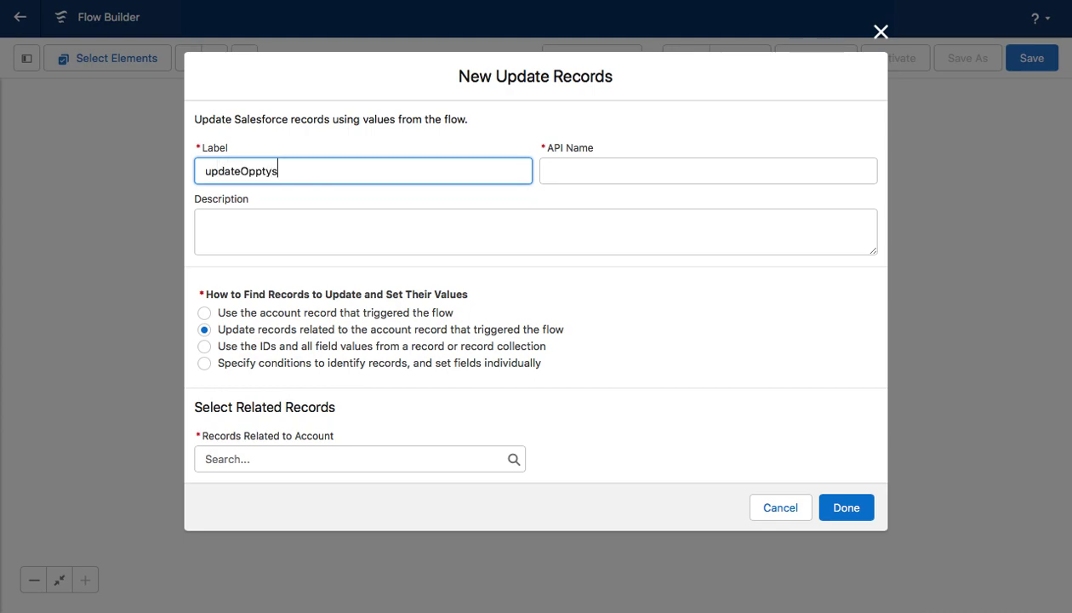
pyautogui.write('tys')
pyautogui.press('Tab')
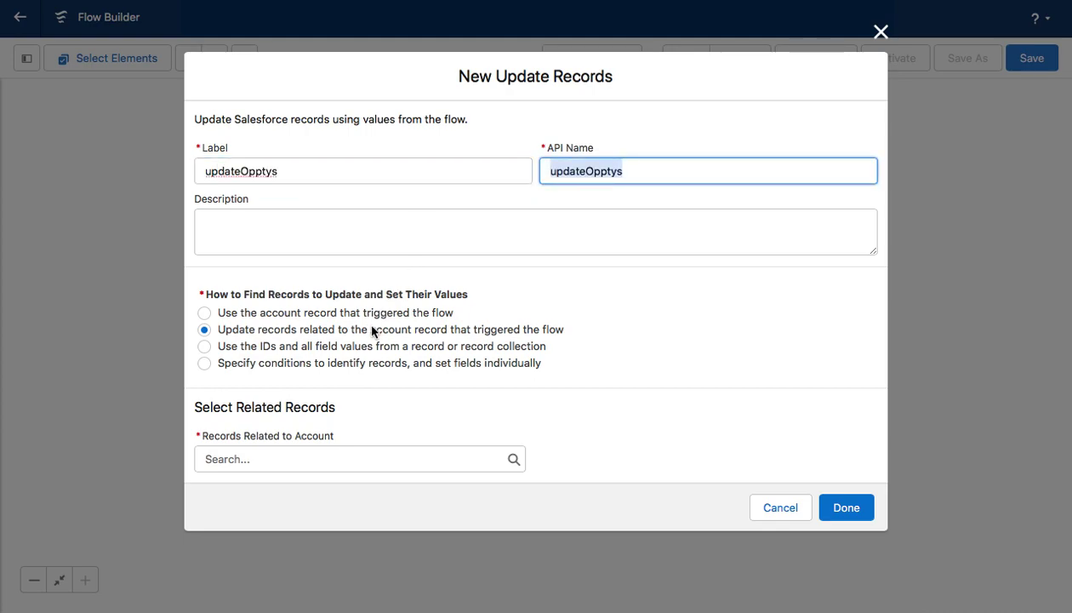
# Step: Set the records related to the account to {!$Record.Opportunities}
pyautogui.click(326, 458)
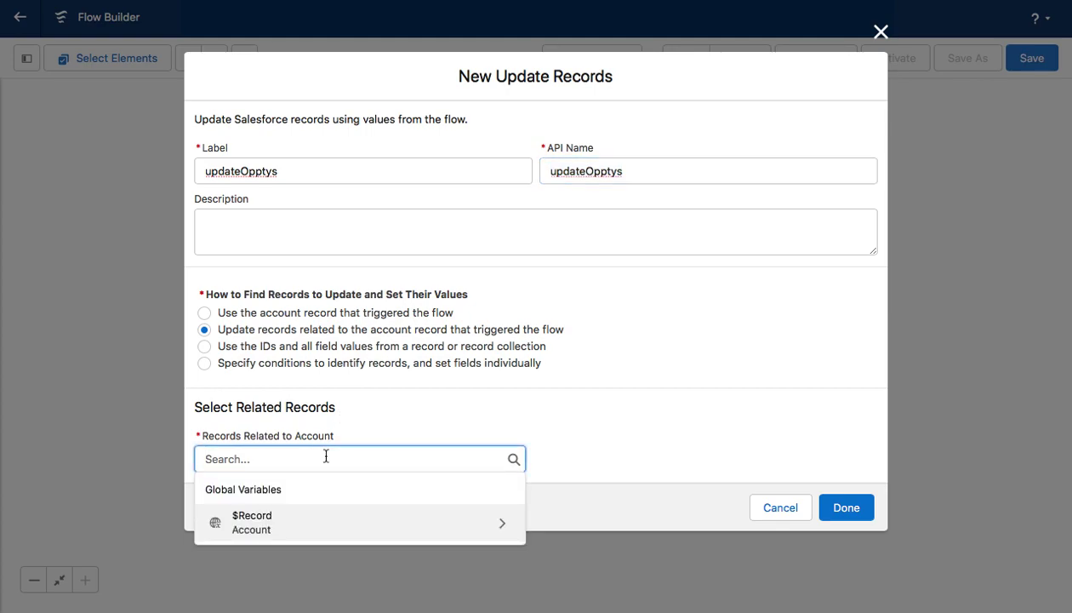
pyautogui.click(319, 520)
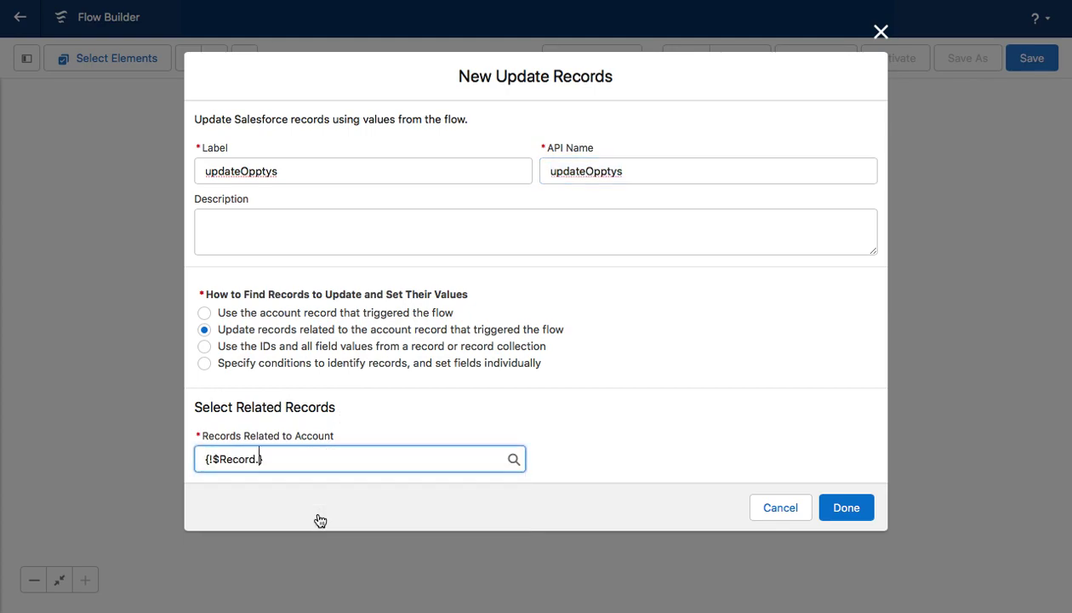
pyautogui.click(259, 459)
pyautogui.write('opp')
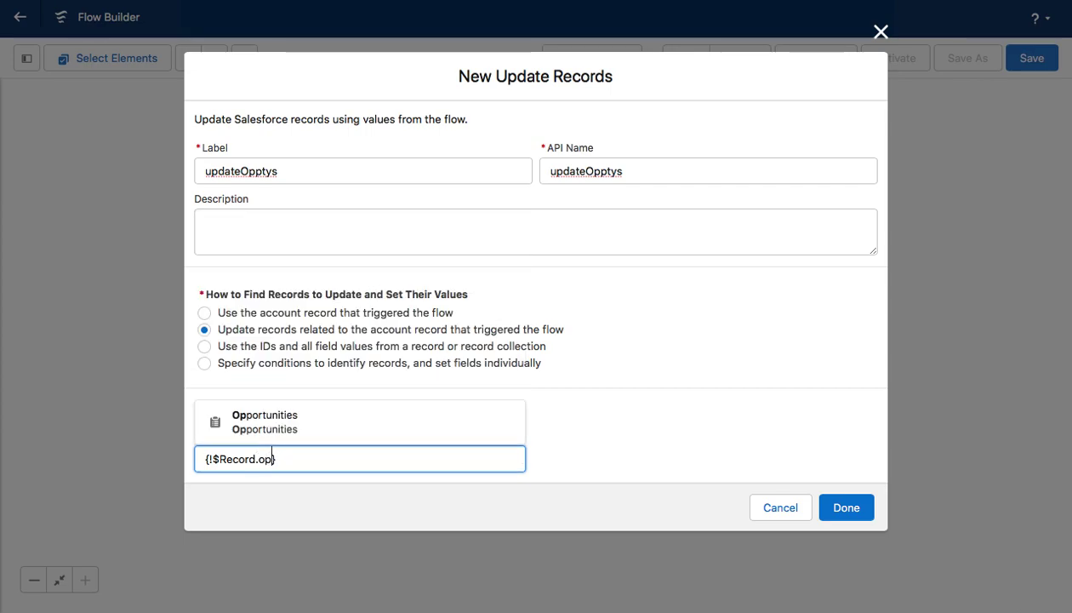
pyautogui.click(283, 422)
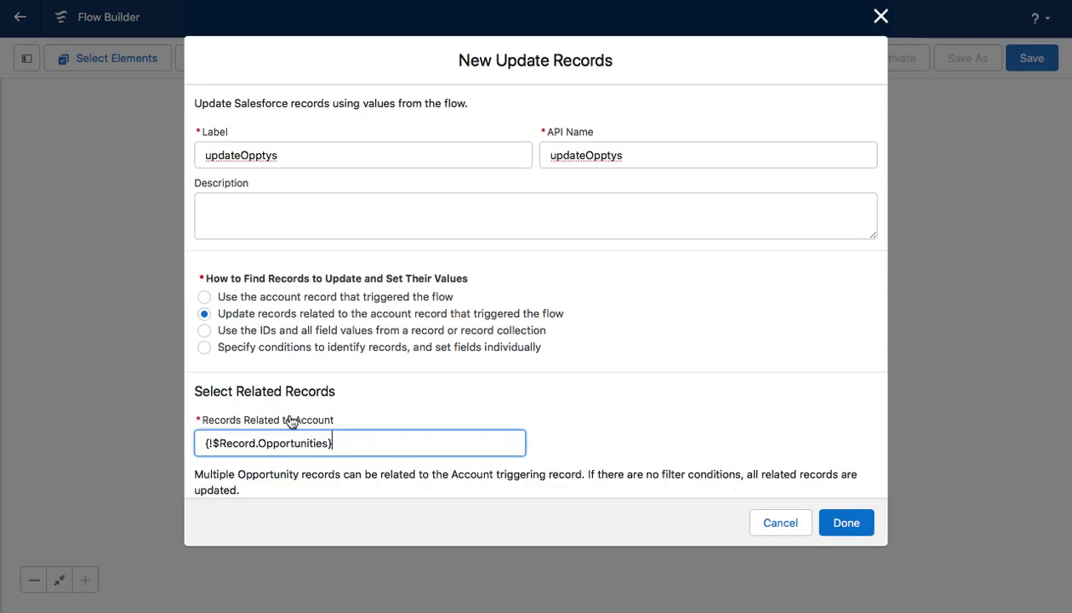
# Step: Add a second field row for the opportunity records and choose StageName and Stage_Reason__c as the fields to update
pyautogui.scroll(-2, 553, 361)
pyautogui.scroll(-4, 558, 364)
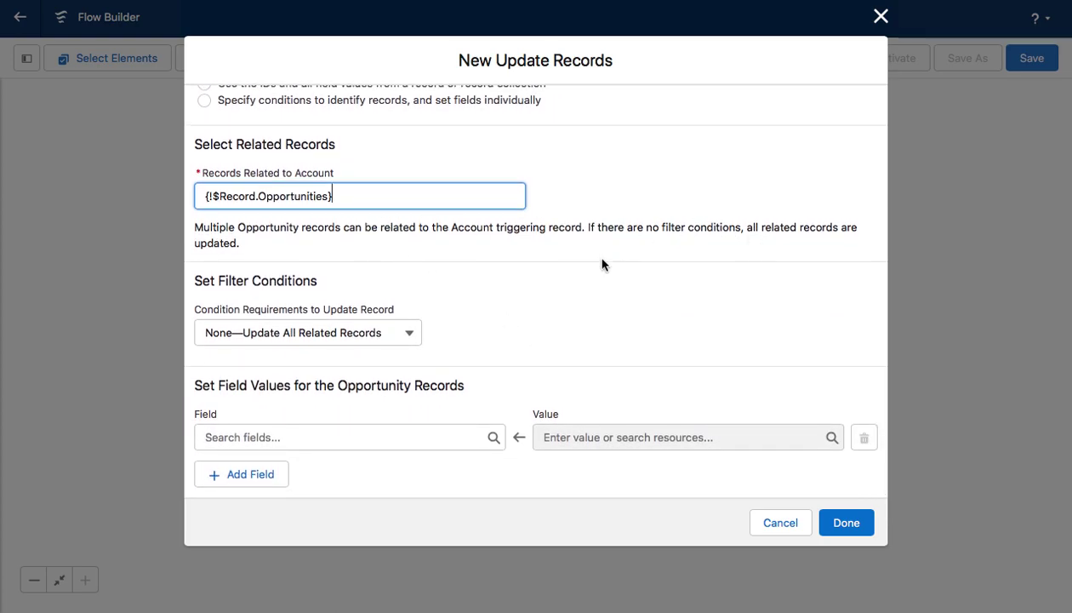
pyautogui.click(267, 474)
pyautogui.click(309, 437)
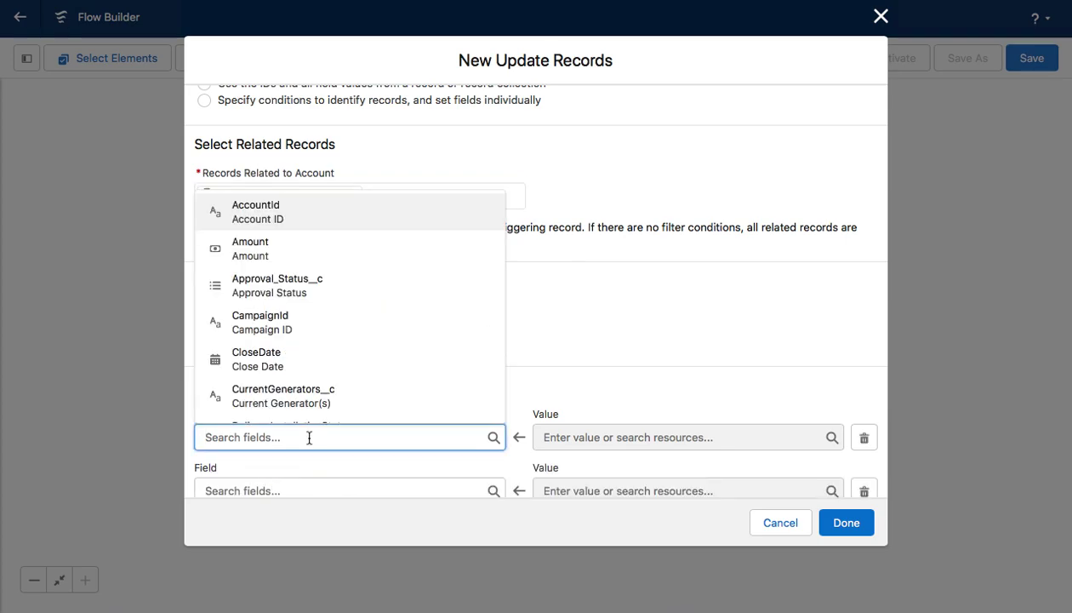
pyautogui.write('stage')
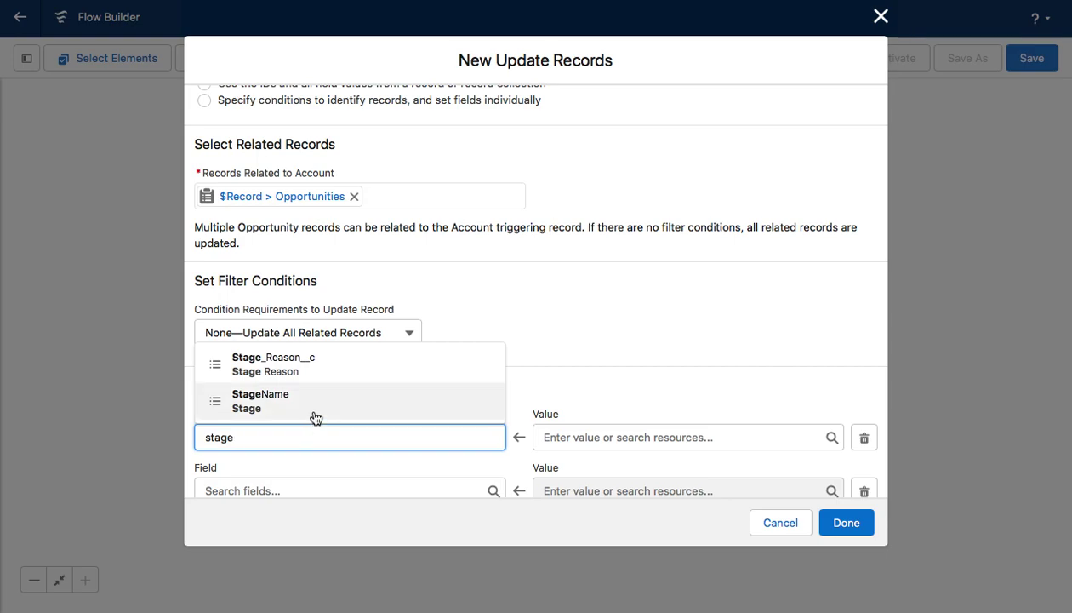
pyautogui.click(309, 407)
pyautogui.click(295, 489)
pyautogui.write('s')
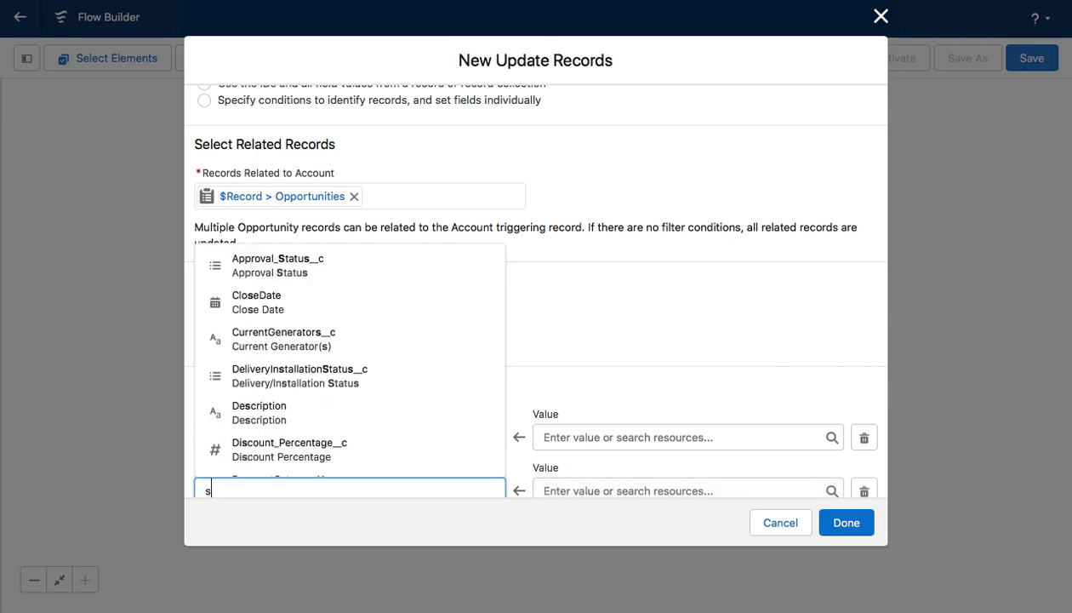
pyautogui.write('ta')
pyautogui.click(371, 458)
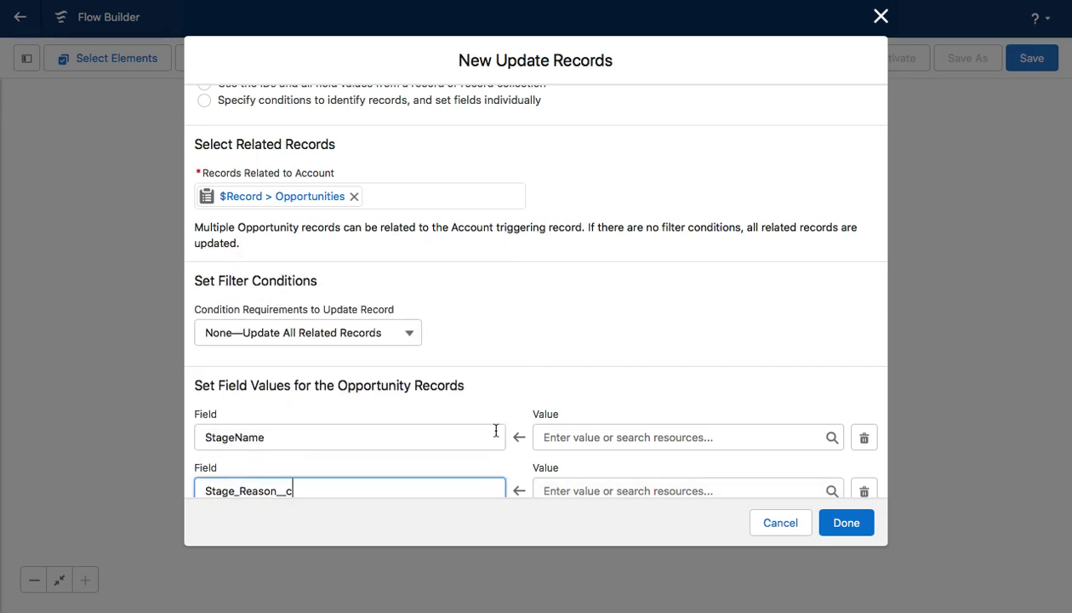
# Step: Set the StageName value to the picklist option Stalled
pyautogui.click(579, 375)
pyautogui.write('st')
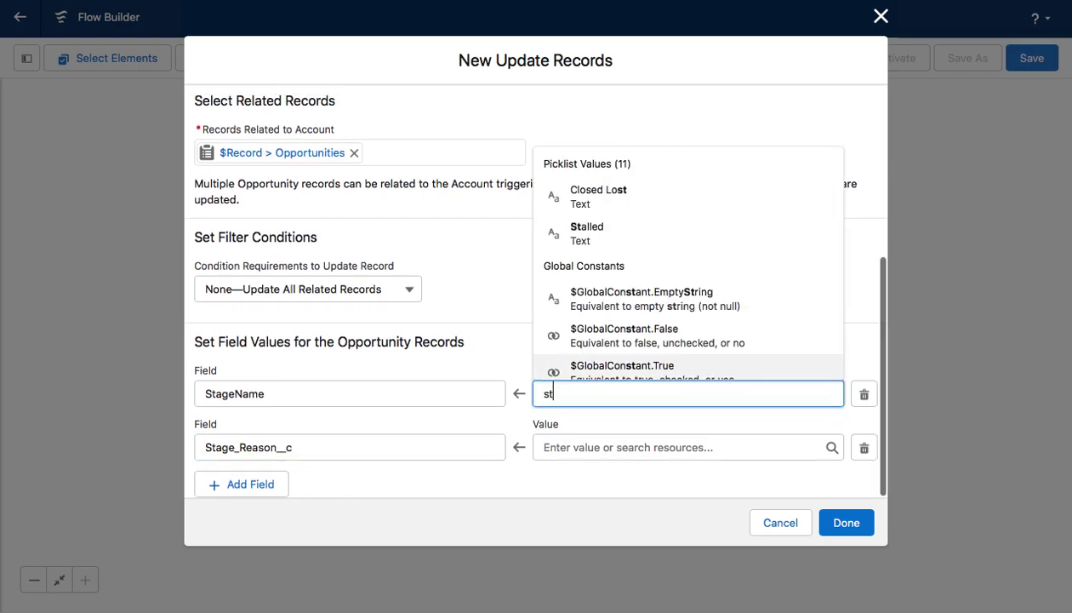
pyautogui.write('a')
pyautogui.click(595, 235)
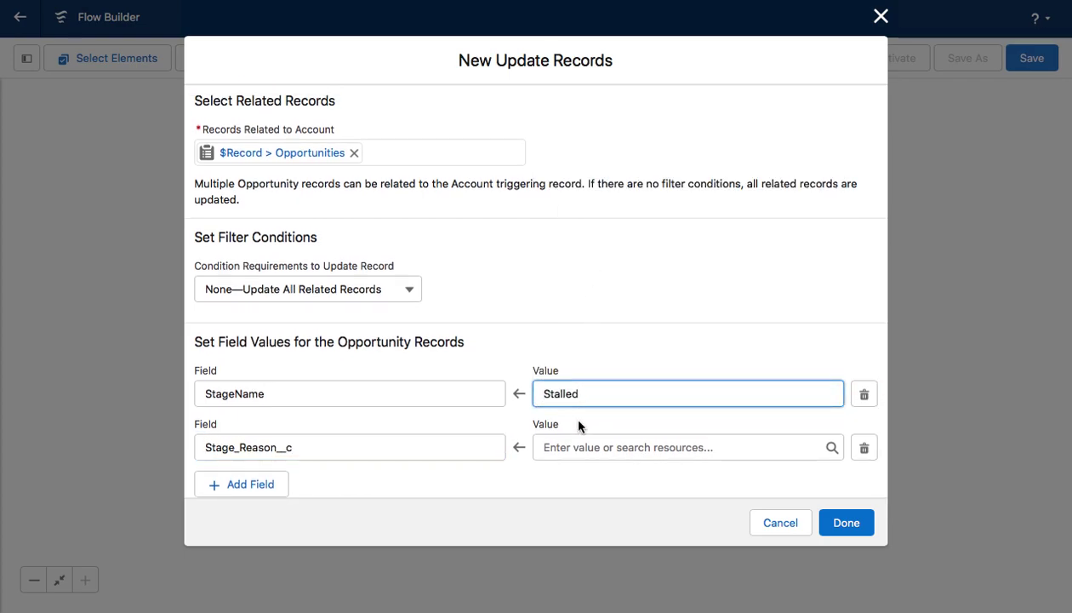
# Step: Set the Stage_Reason__c value to the picklist option Inactive Account and finish the update element
pyautogui.click(577, 447)
pyautogui.write('in')
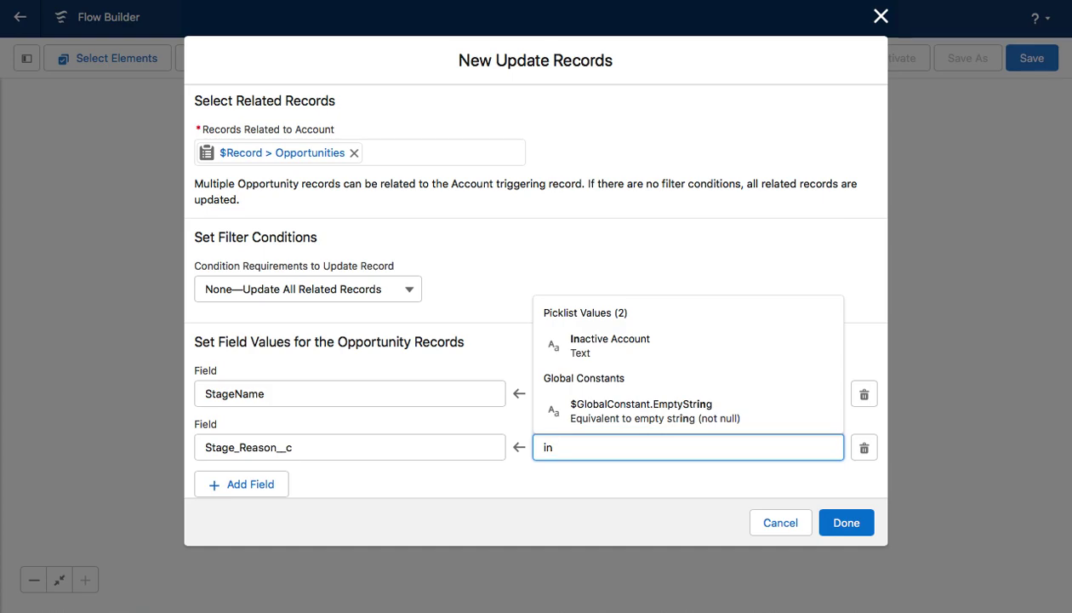
pyautogui.click(593, 351)
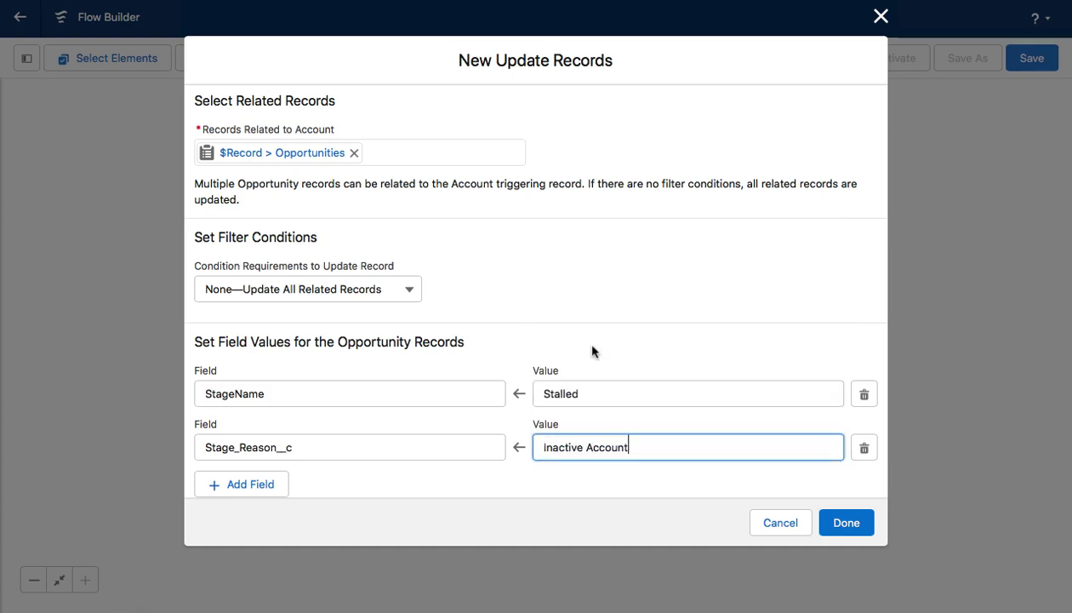
pyautogui.click(840, 519)
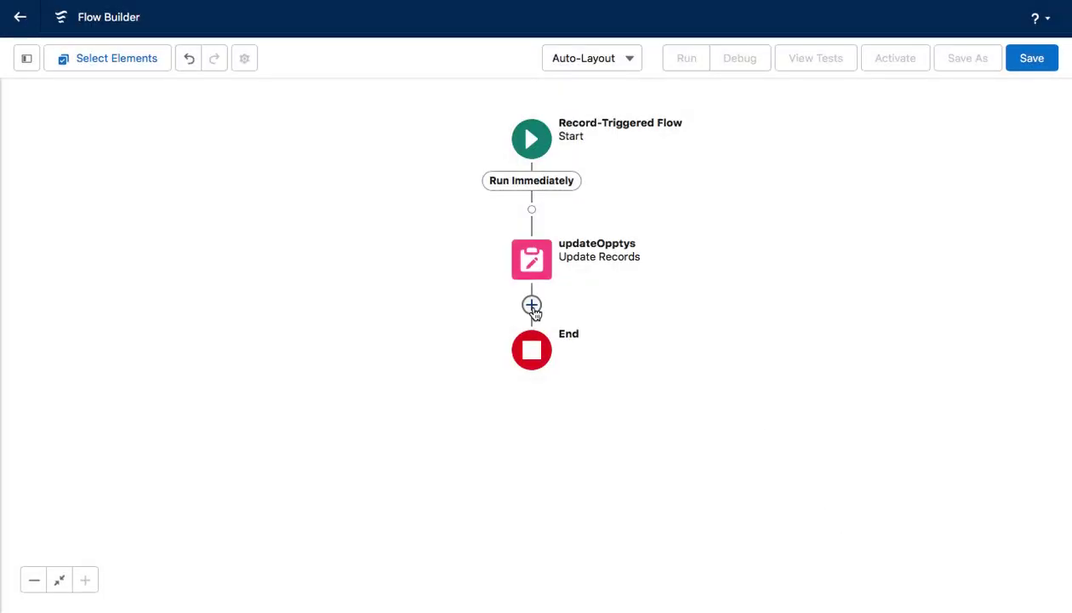
# Step: Add a Get Records element after updateOpptys and give it the label and API name getAContact
pyautogui.click(532, 307)
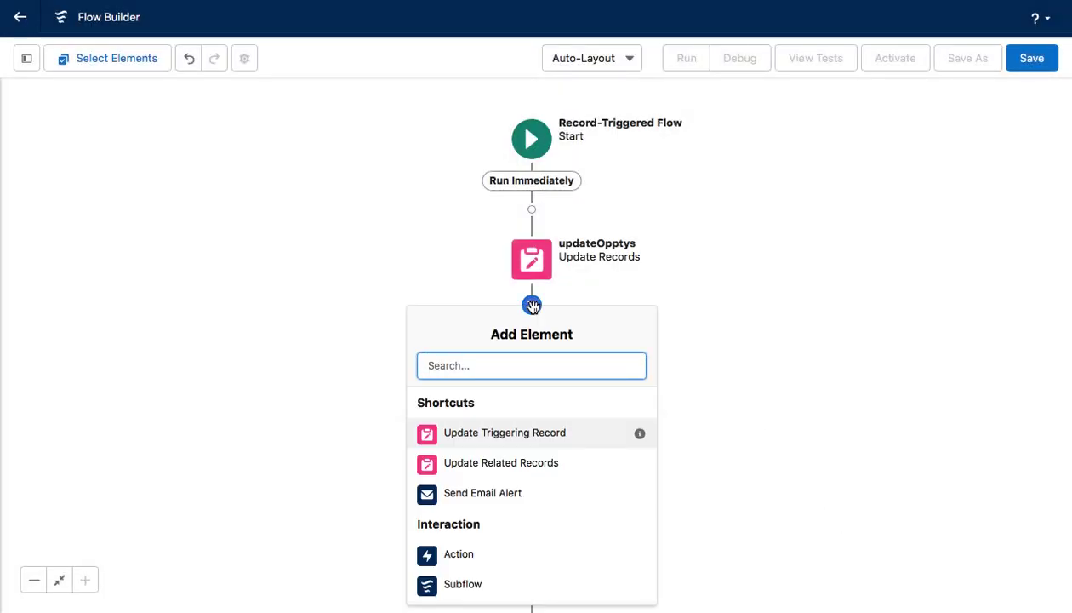
pyautogui.write('get')
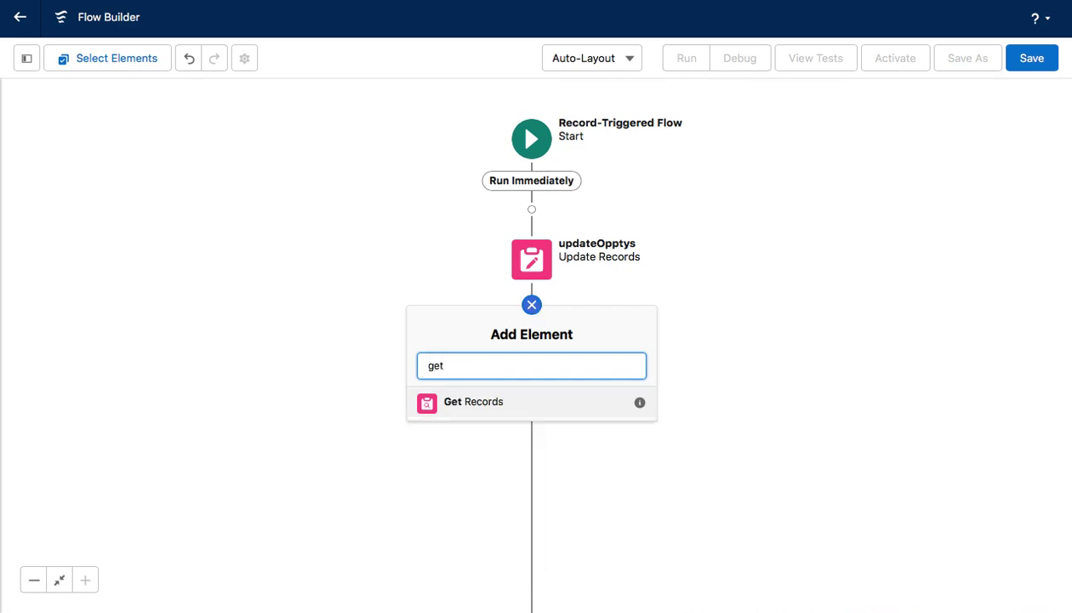
pyautogui.click(483, 403)
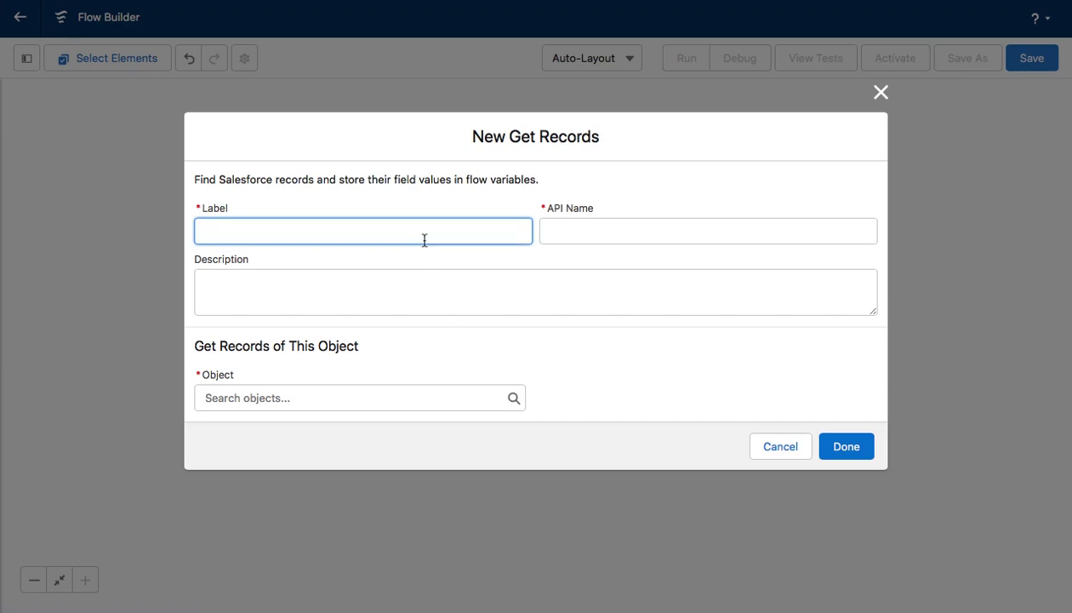
pyautogui.write('getAConta')
pyautogui.press('Tab')
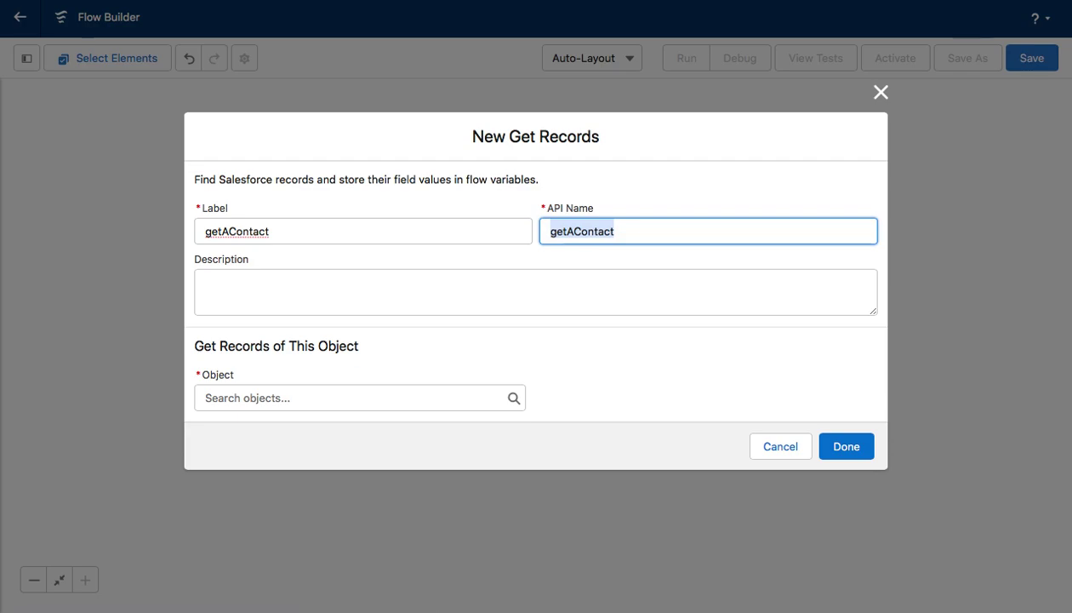
# Step: Choose Contact as the object whose records getAContact retrieves
pyautogui.click(341, 391)
pyautogui.write('Conta')
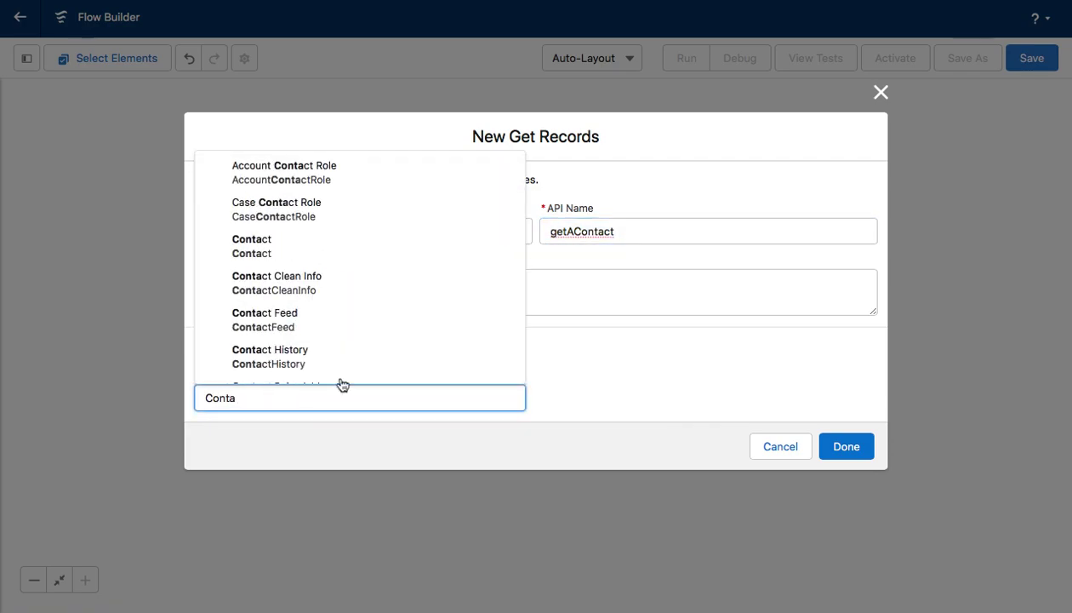
pyautogui.click(307, 252)
# Step: Filter the contact records by AccountId Equals {!$Record.Id} and finish the get element
pyautogui.scroll(-3, 407, 303)
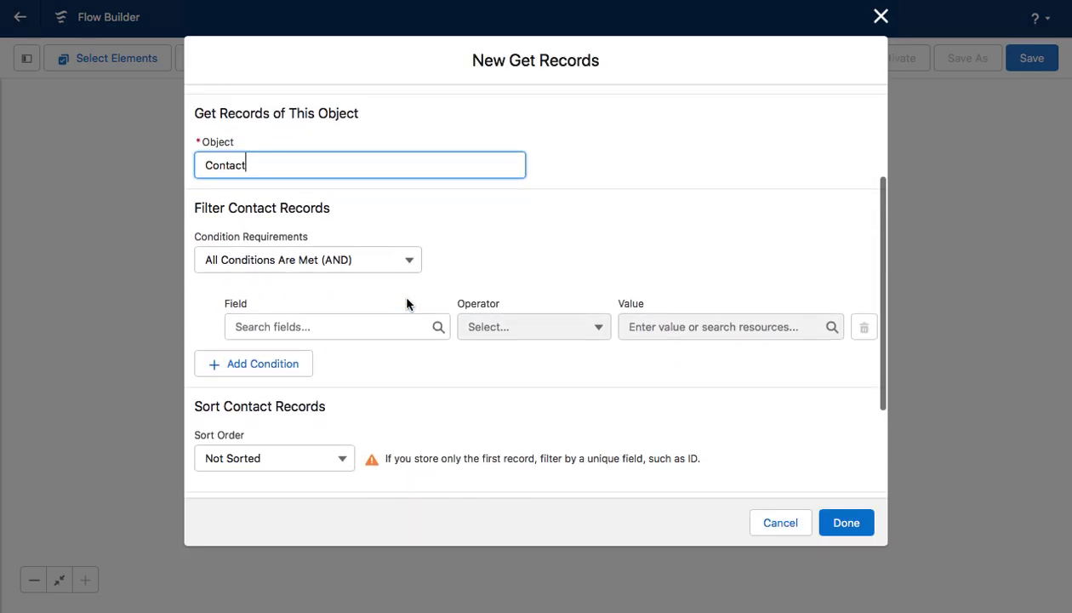
pyautogui.click(347, 330)
pyautogui.write('acc')
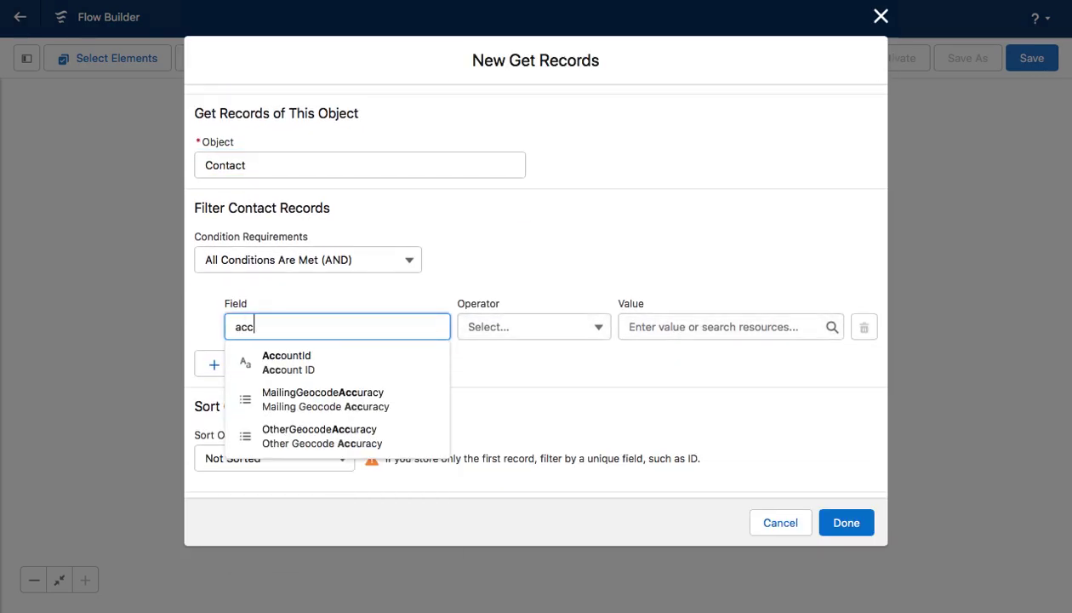
pyautogui.click(426, 364)
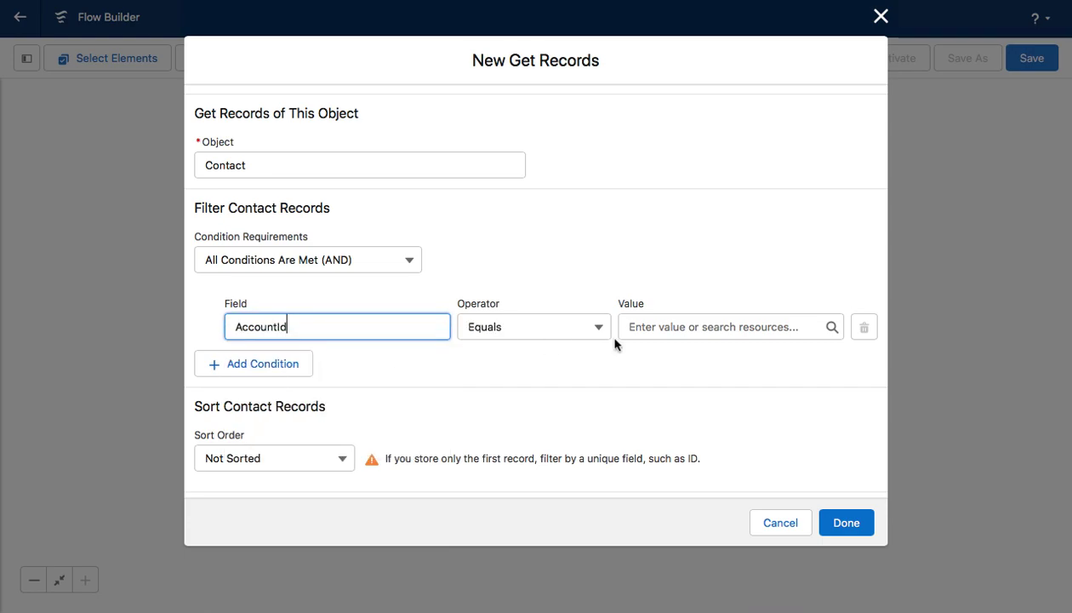
pyautogui.click(659, 327)
pyautogui.write('$re')
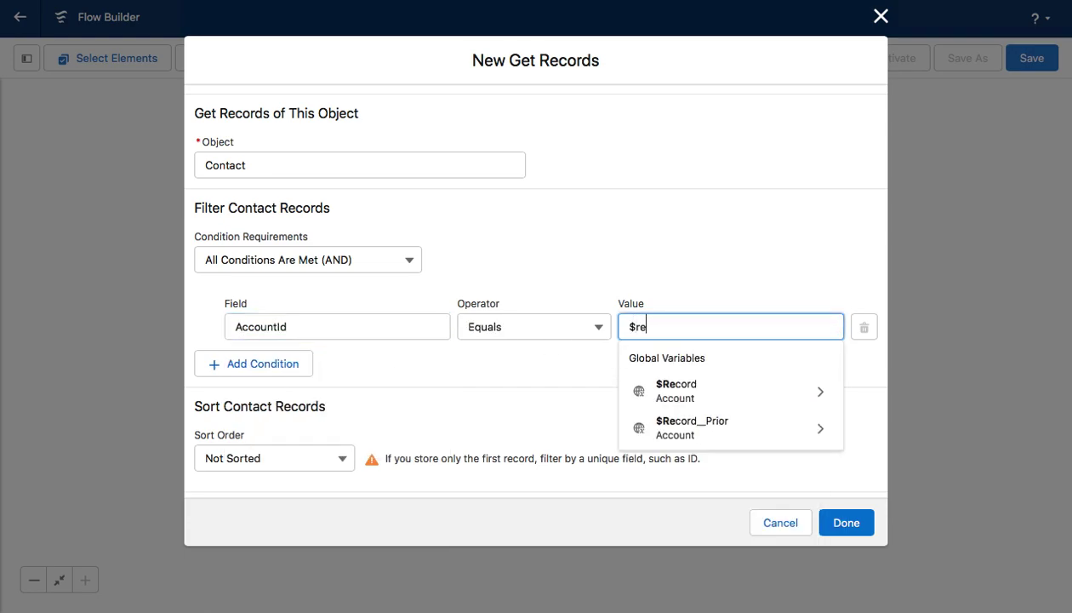
pyautogui.click(780, 398)
pyautogui.write('.id')
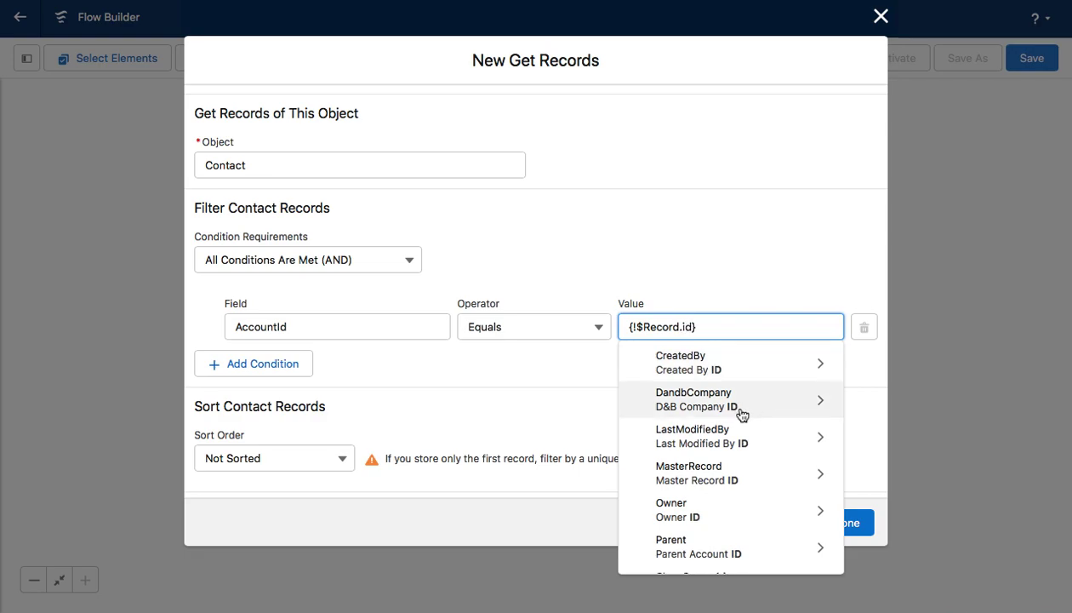
pyautogui.scroll(-3, 739, 412)
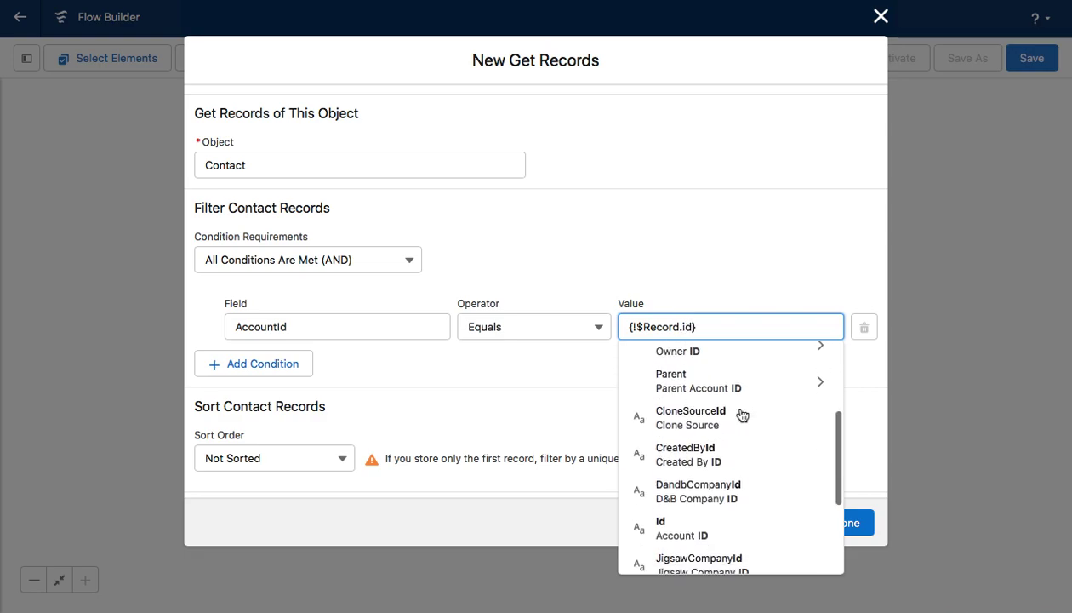
pyautogui.click(677, 524)
pyautogui.scroll(-4, 549, 375)
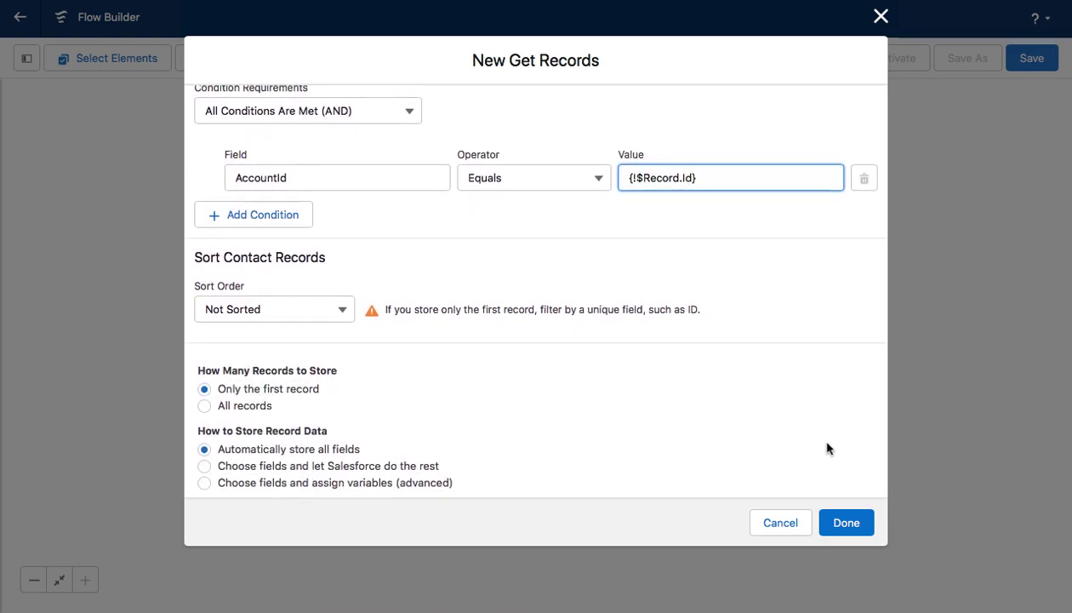
pyautogui.click(847, 523)
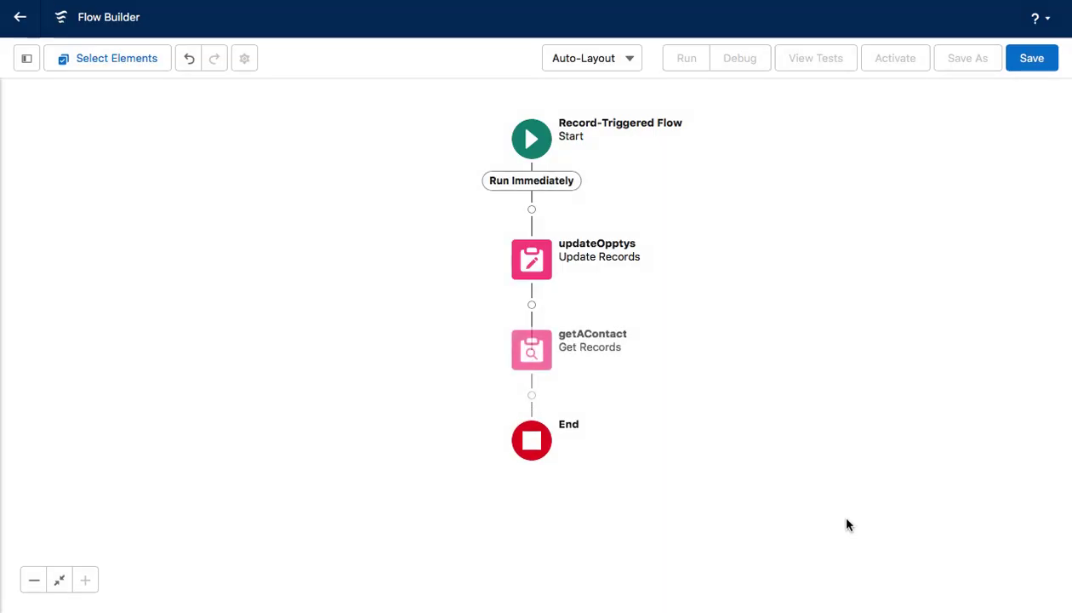
# Step: Add a Create Records element after getAContact and give it the label and API name createTask
pyautogui.click(532, 396)
pyautogui.write('create')
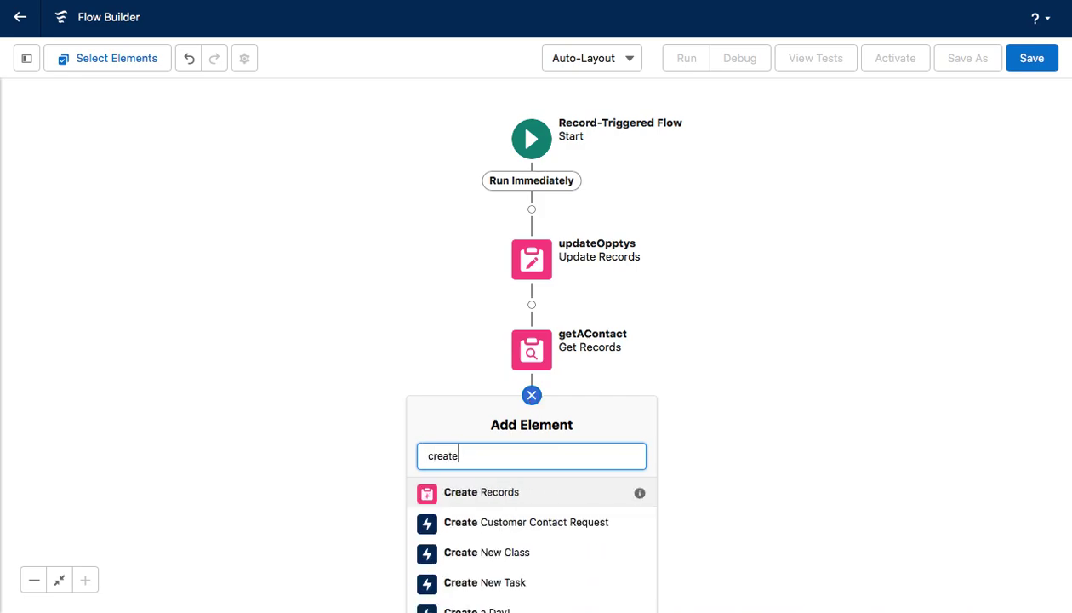
pyautogui.click(481, 499)
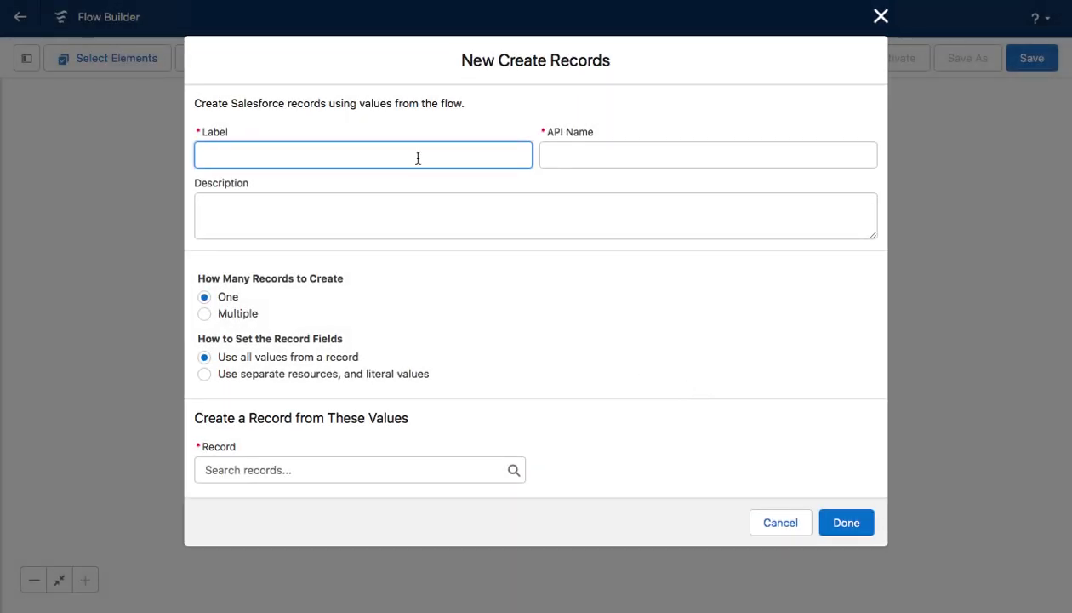
pyautogui.write('createTask')
pyautogui.press('Tab')
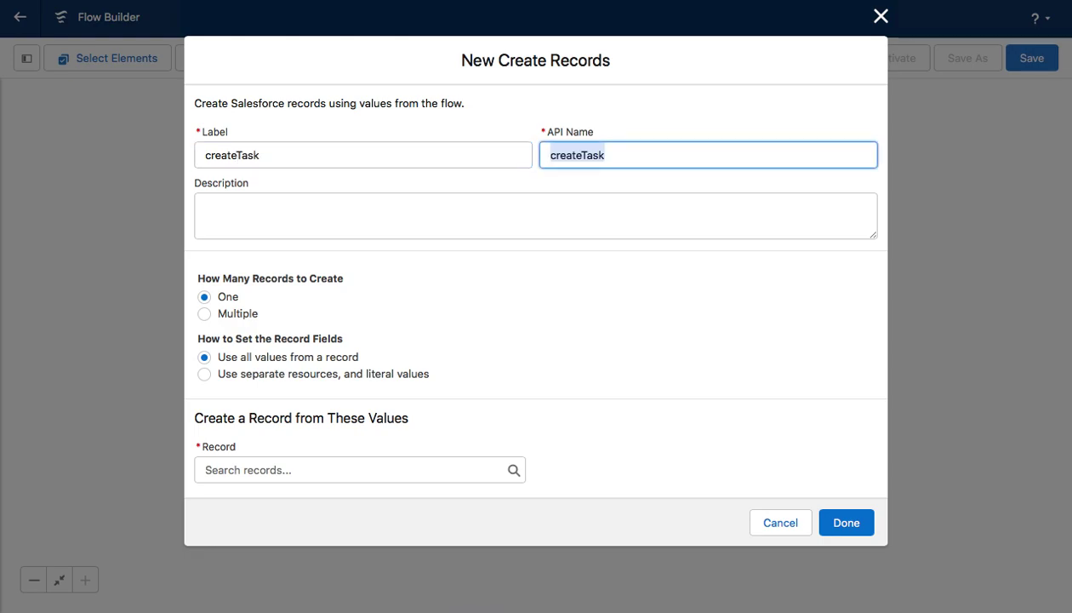
# Step: Set the record fields to use separate resources and literal values, and choose Task as the object
pyautogui.scroll(-1, 386, 312)
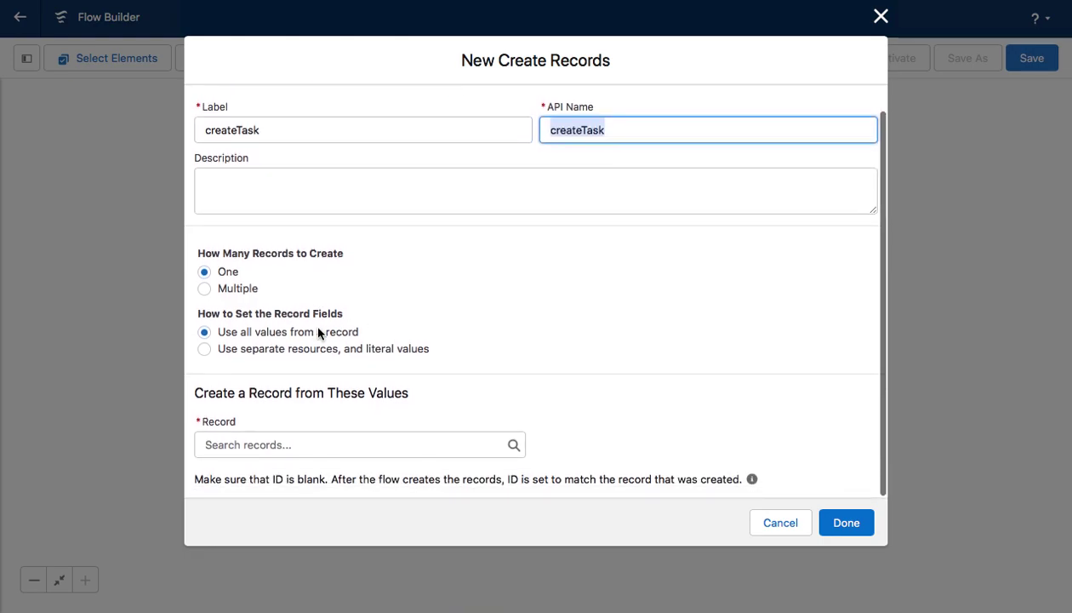
pyautogui.click(205, 349)
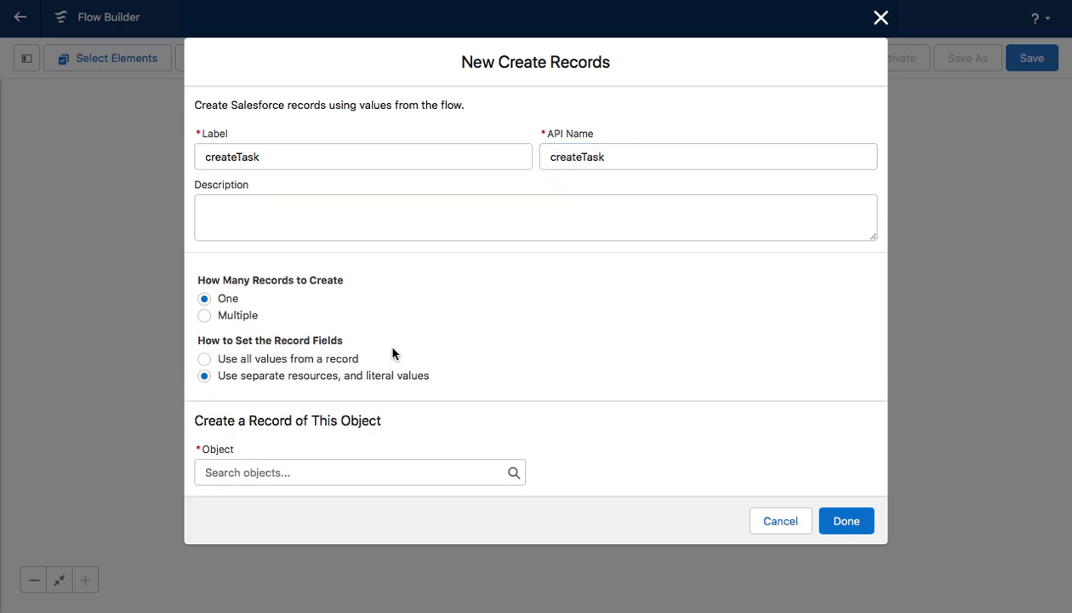
pyautogui.click(310, 471)
pyautogui.write('task')
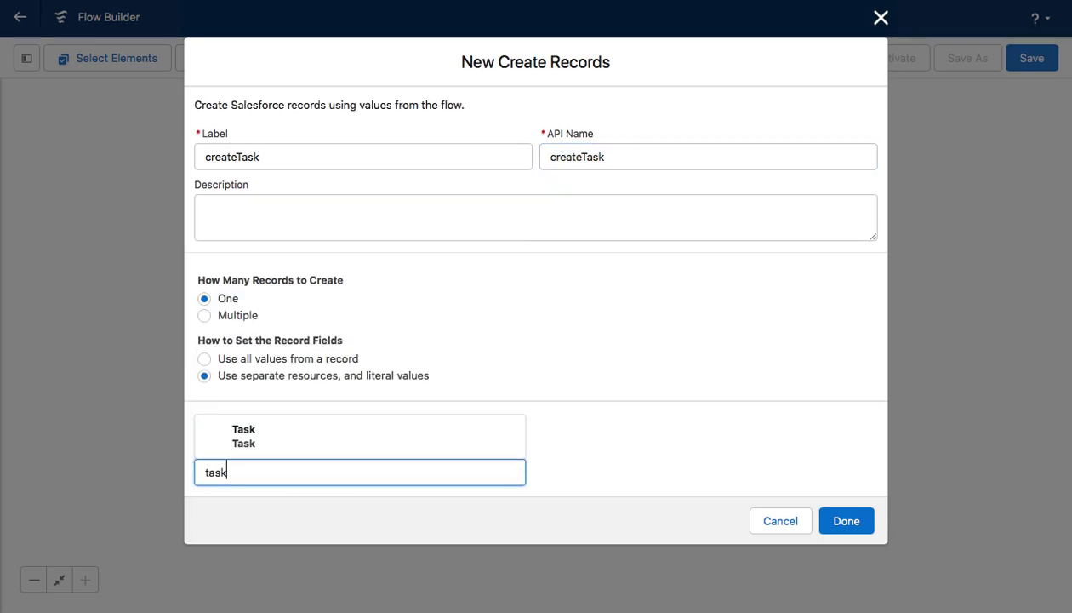
pyautogui.click(300, 440)
# Step: Add four more field rows to the task's field values
pyautogui.scroll(-3, 521, 363)
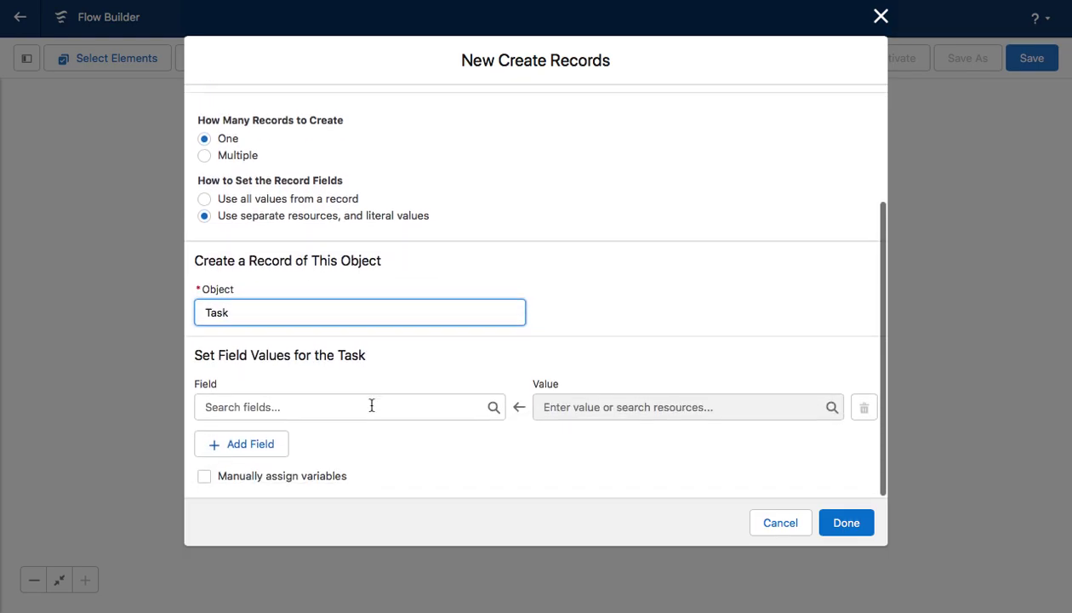
pyautogui.click(280, 447)
pyautogui.scroll(-1, 280, 448)
pyautogui.click(280, 447)
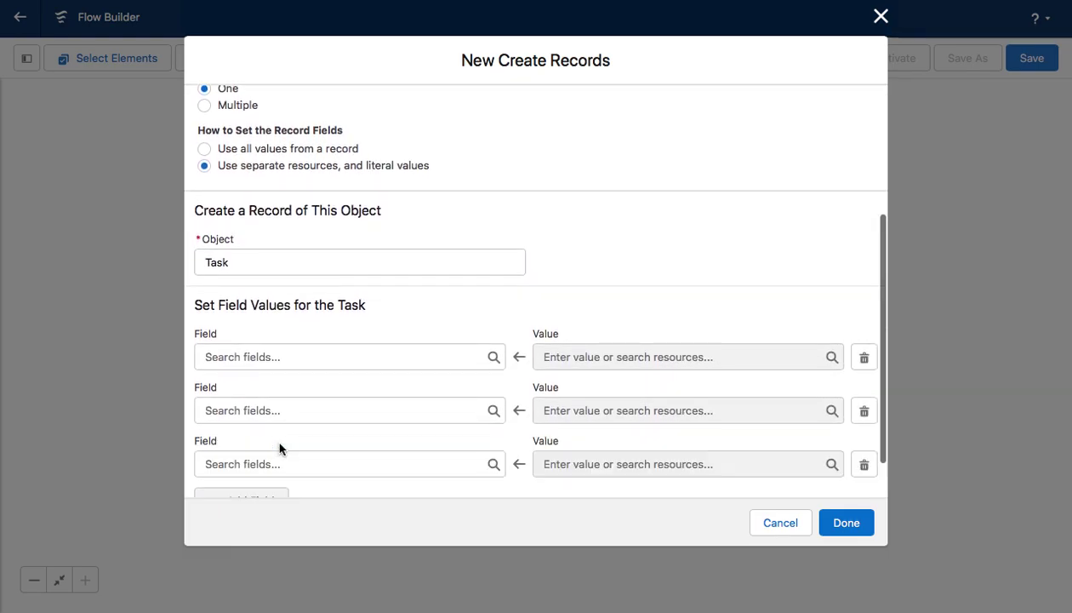
pyautogui.scroll(-1, 280, 445)
pyautogui.click(280, 445)
pyautogui.scroll(-1, 280, 445)
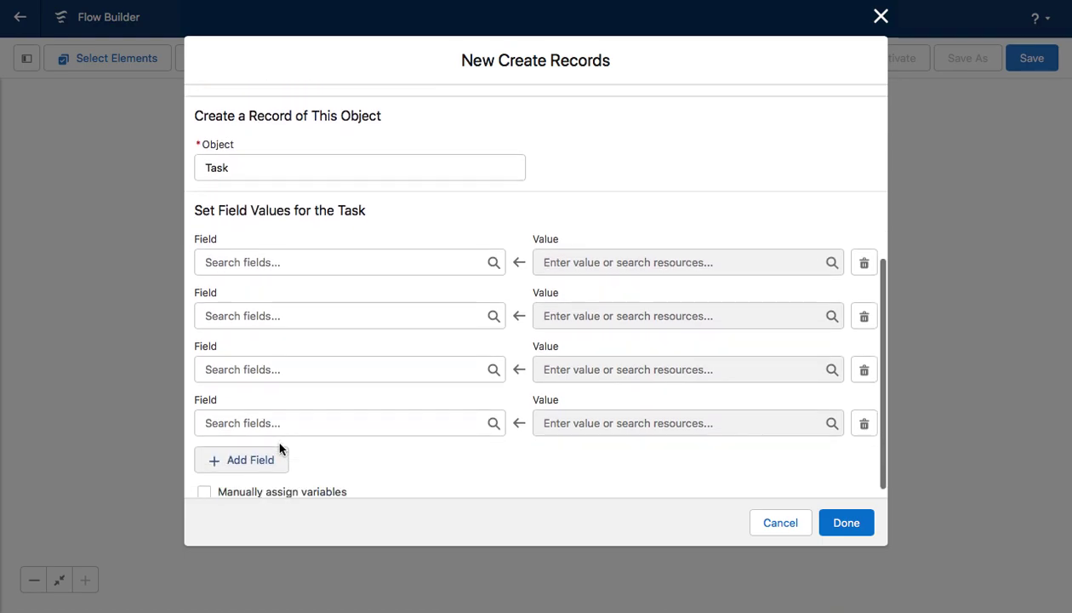
pyautogui.click(267, 460)
# Step: Choose Subject and Status as the first two fields to set on the task
pyautogui.click(300, 262)
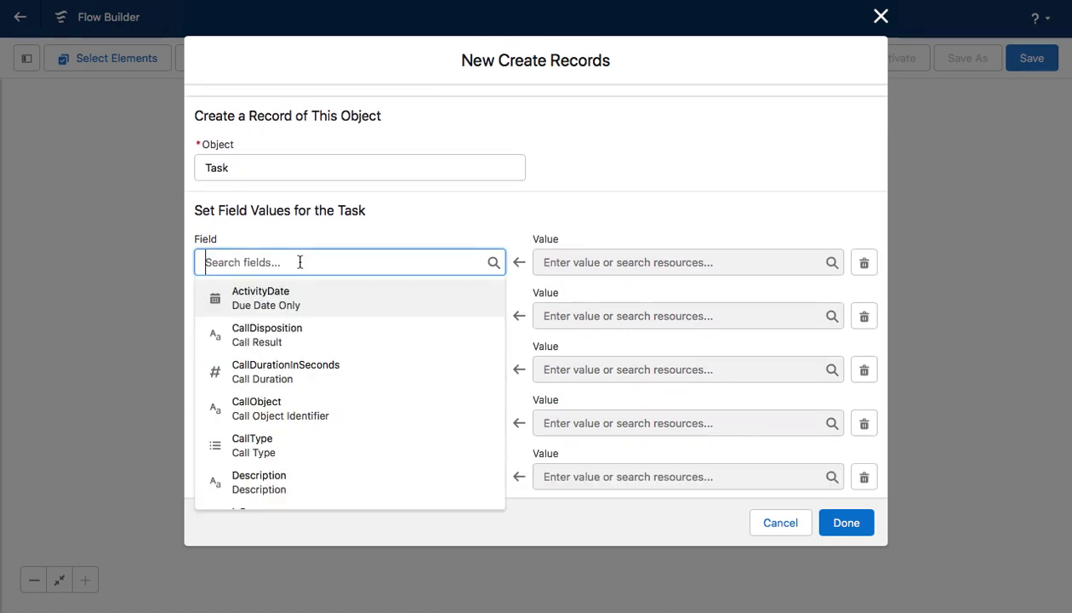
pyautogui.write('Subje')
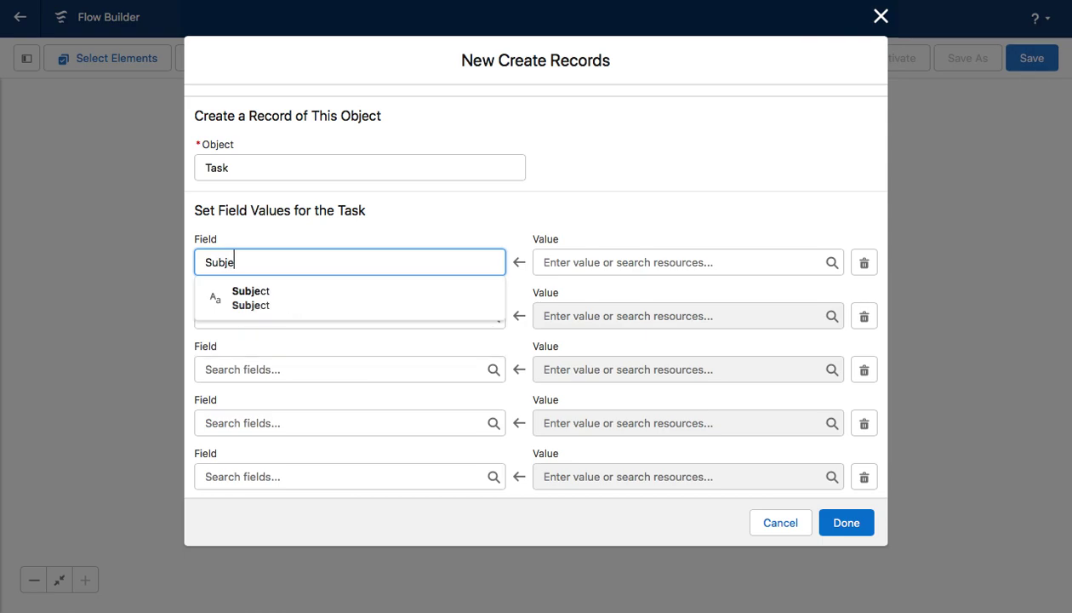
pyautogui.click(285, 298)
pyautogui.click(283, 316)
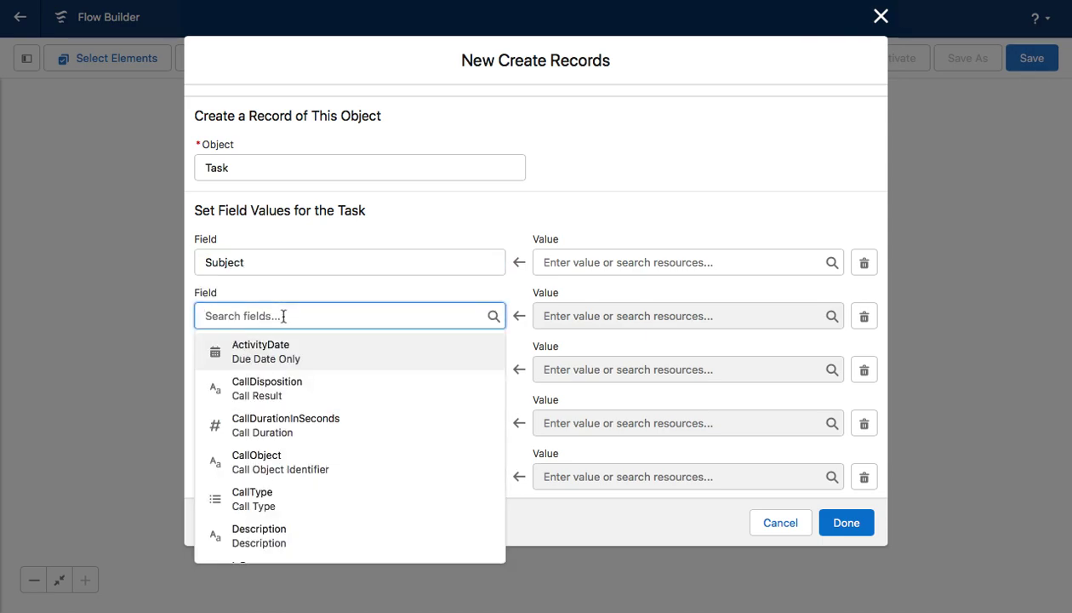
pyautogui.write('stat')
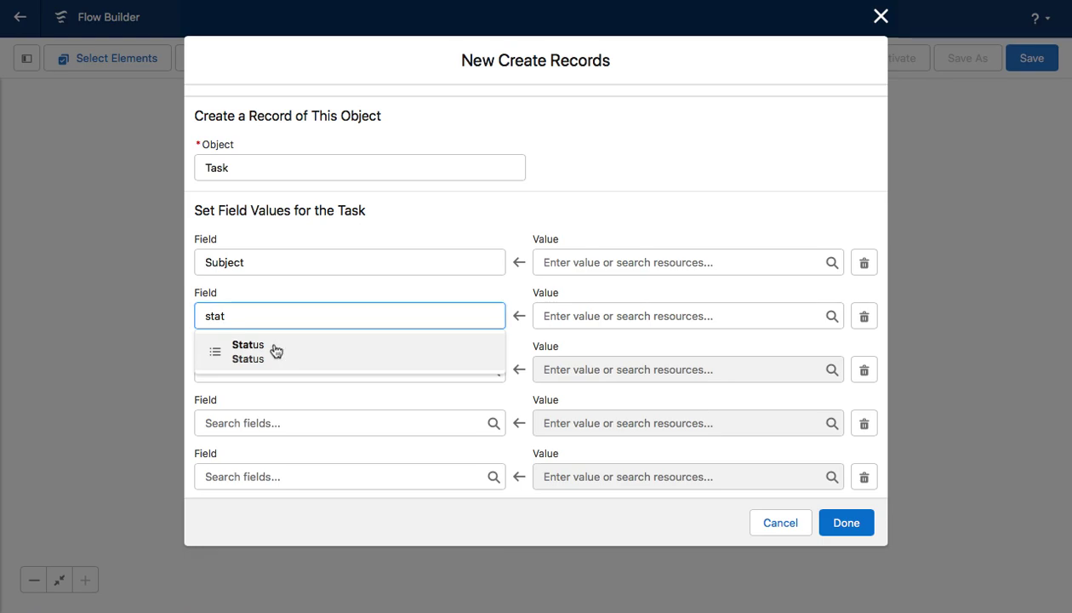
pyautogui.click(275, 350)
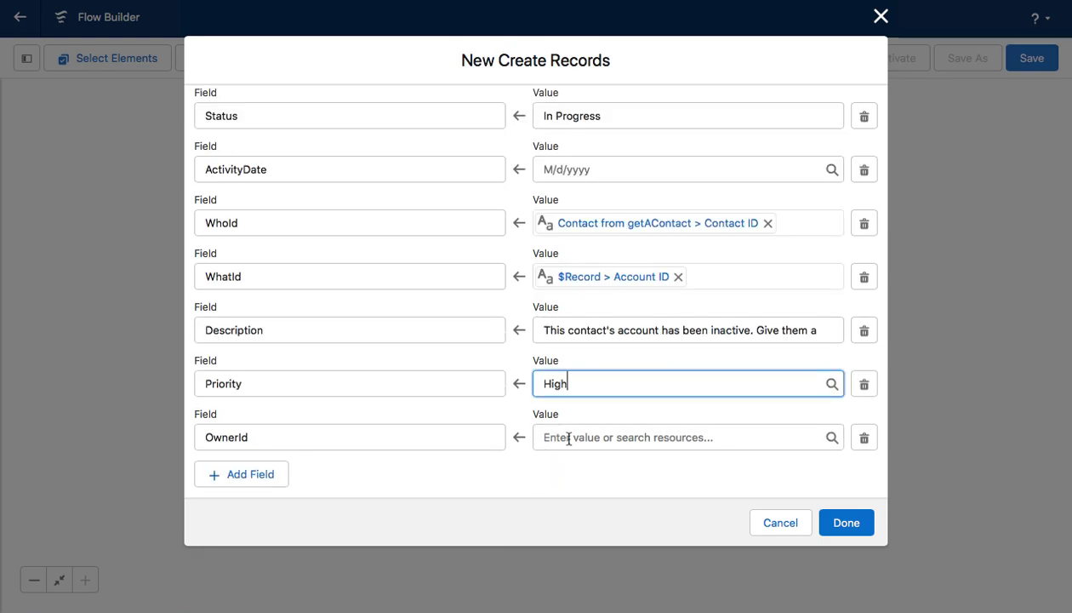
pyautogui.click(568, 439)
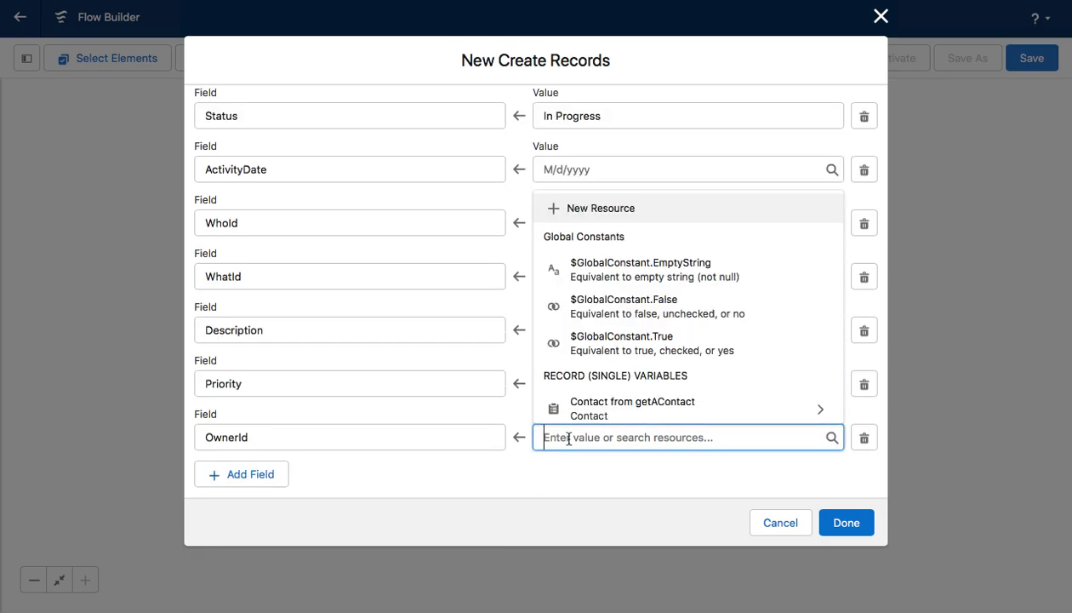
pyautogui.write('$us')
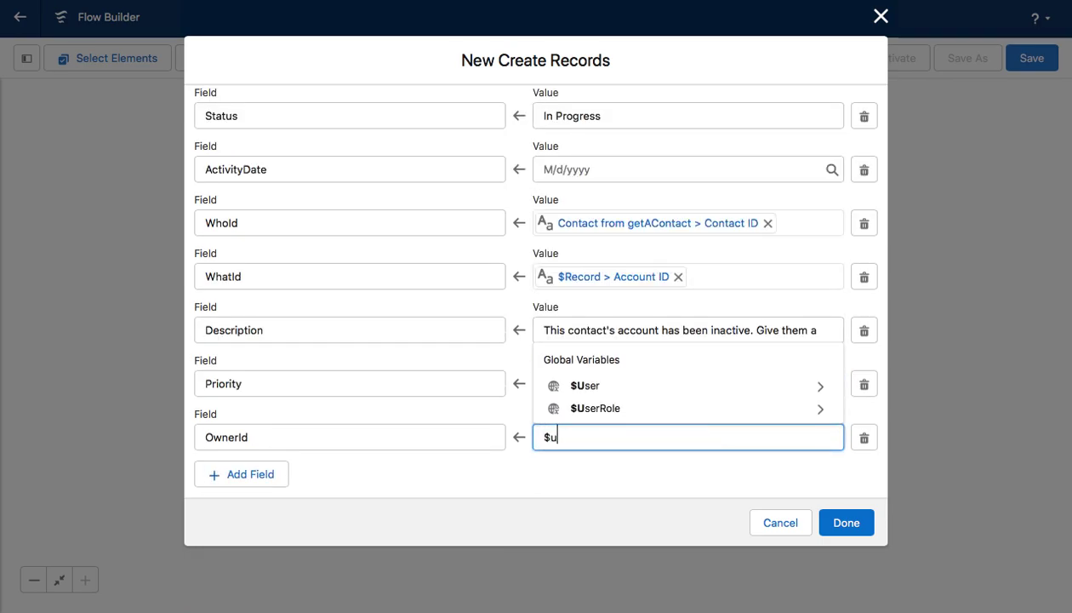
pyautogui.click(602, 387)
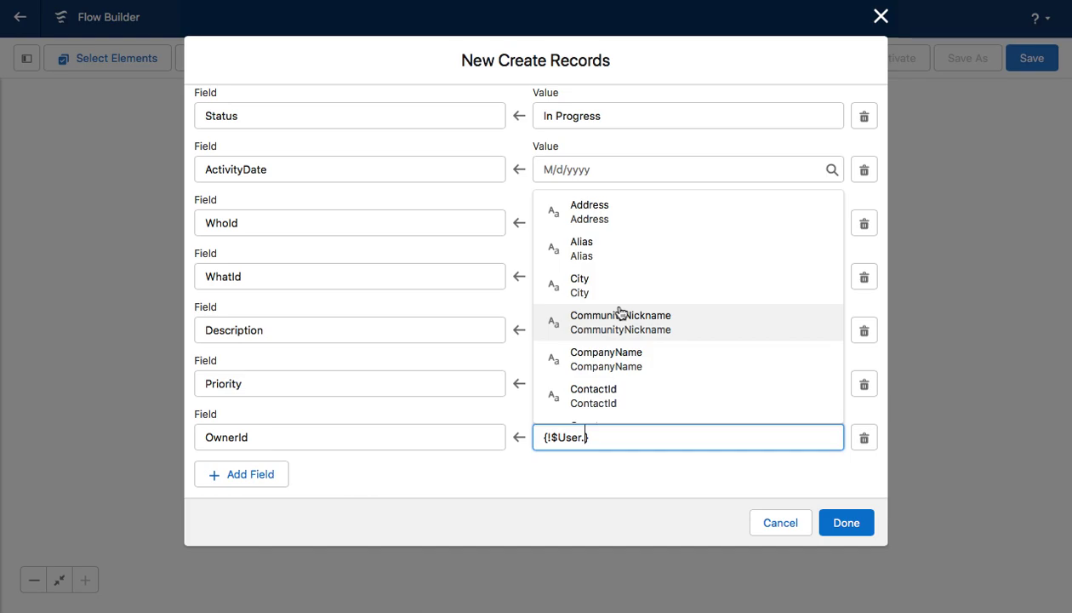
# Step: Set the task's OwnerId value to the triggering account's OwnerId from $Record and finish the createTask element
pyautogui.tripleClick(608, 438)
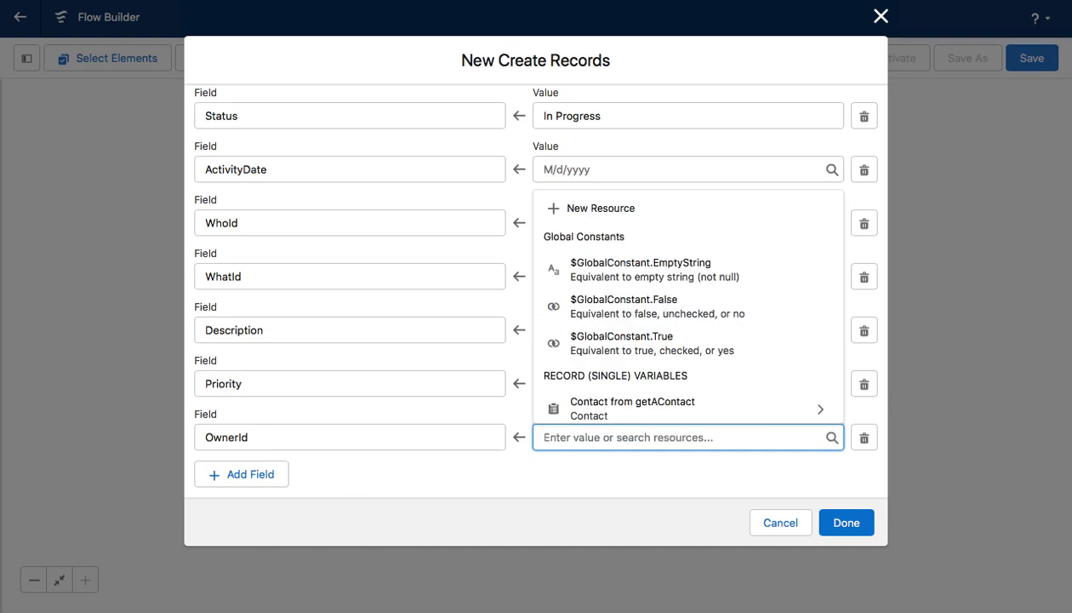
pyautogui.write('$rec')
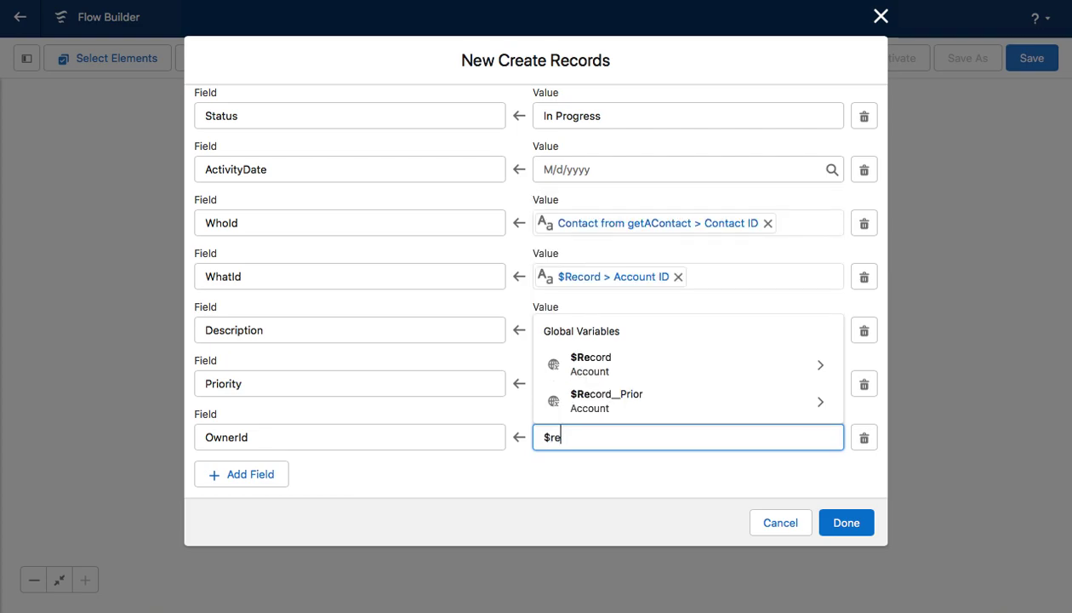
pyautogui.click(625, 365)
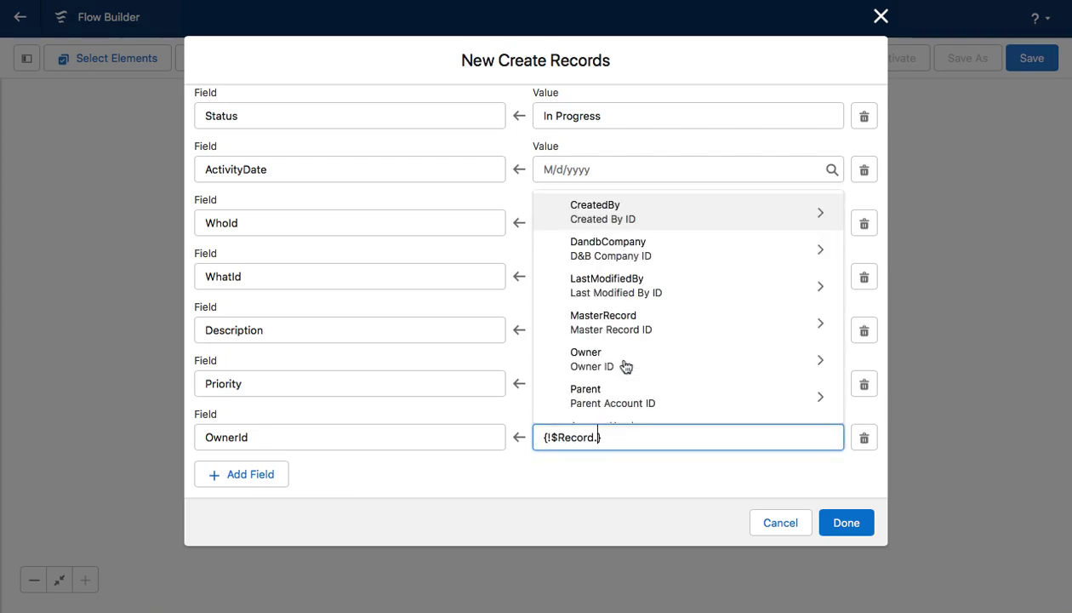
pyautogui.scroll(-10, 626, 365)
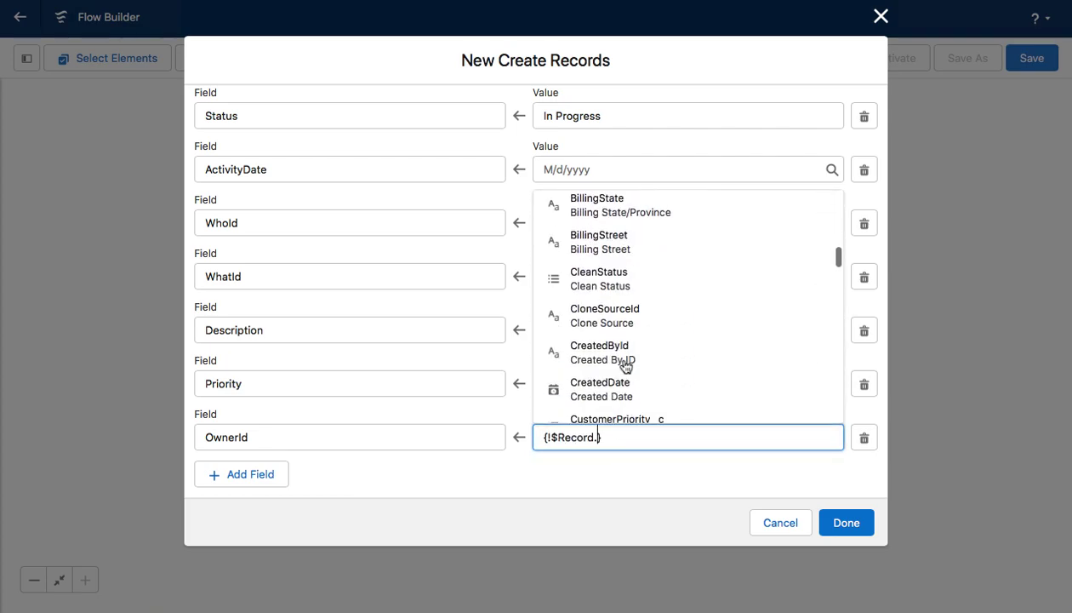
pyautogui.write('own')
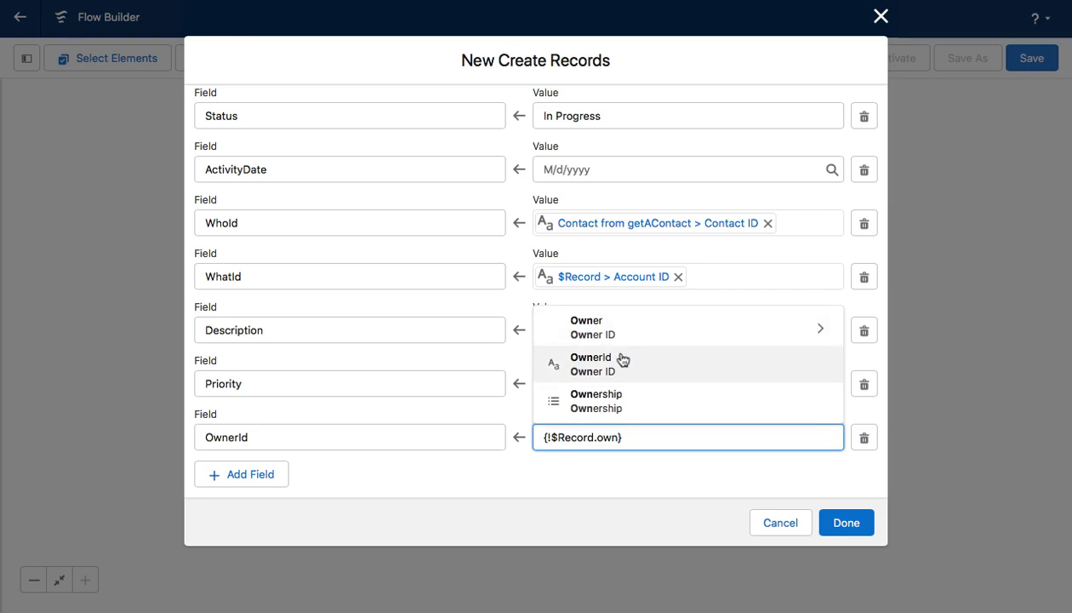
pyautogui.click(594, 369)
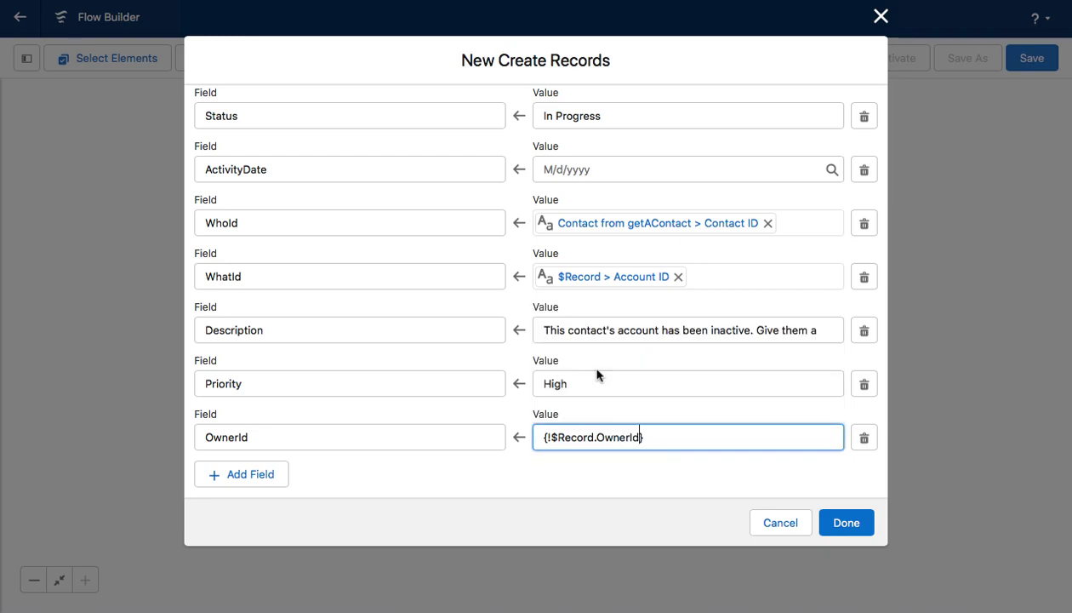
pyautogui.click(582, 467)
pyautogui.scroll(3, 548, 381)
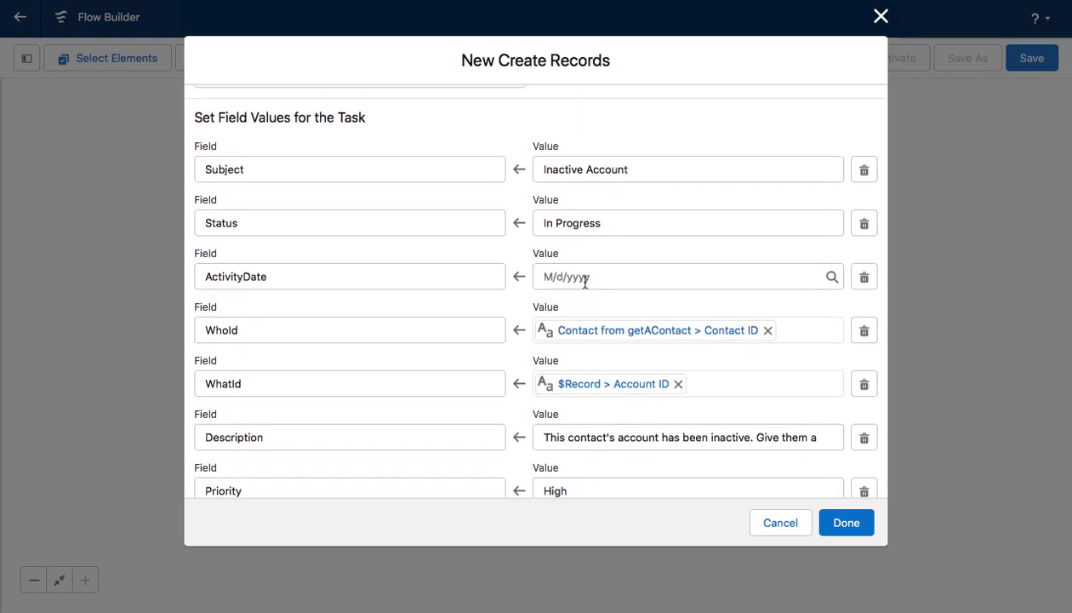
pyautogui.click(846, 524)
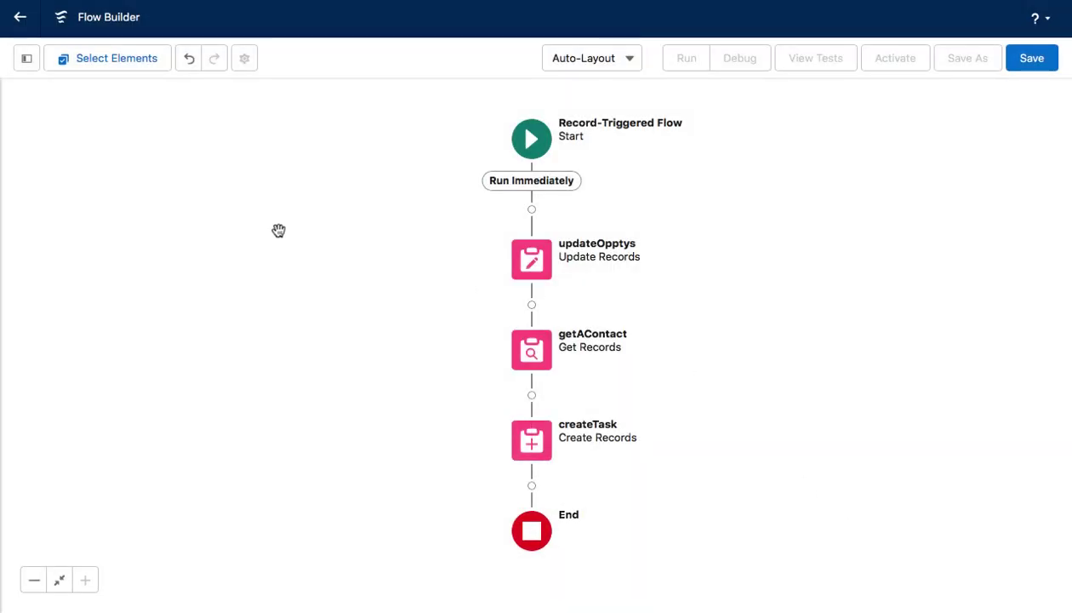
# Step: Start a new Formula resource with the API name dueDateFormula and the Date data type
pyautogui.click(27, 59)
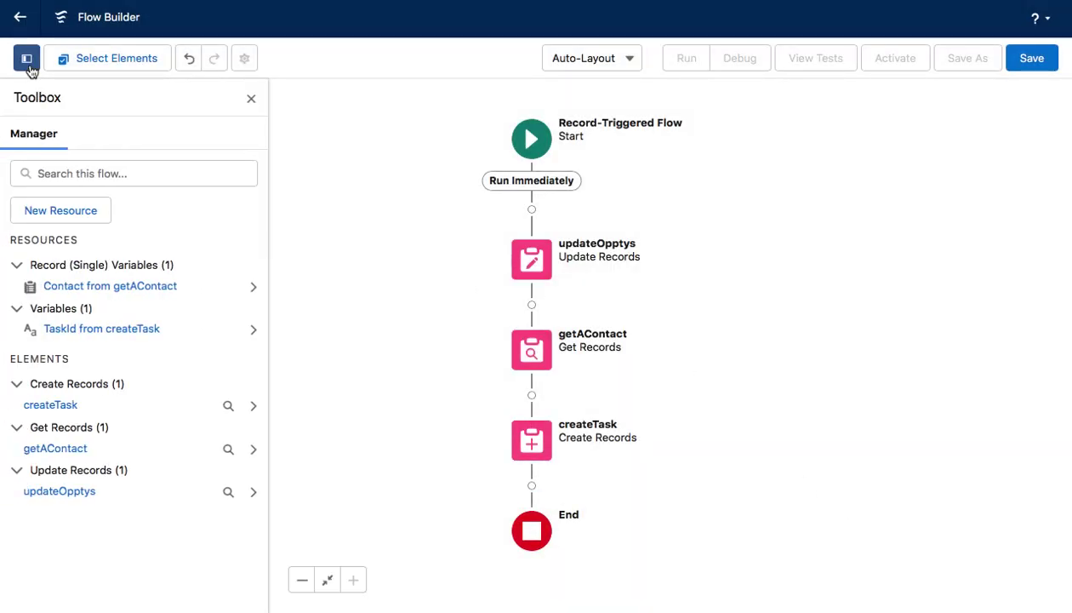
pyautogui.click(90, 211)
pyautogui.click(284, 237)
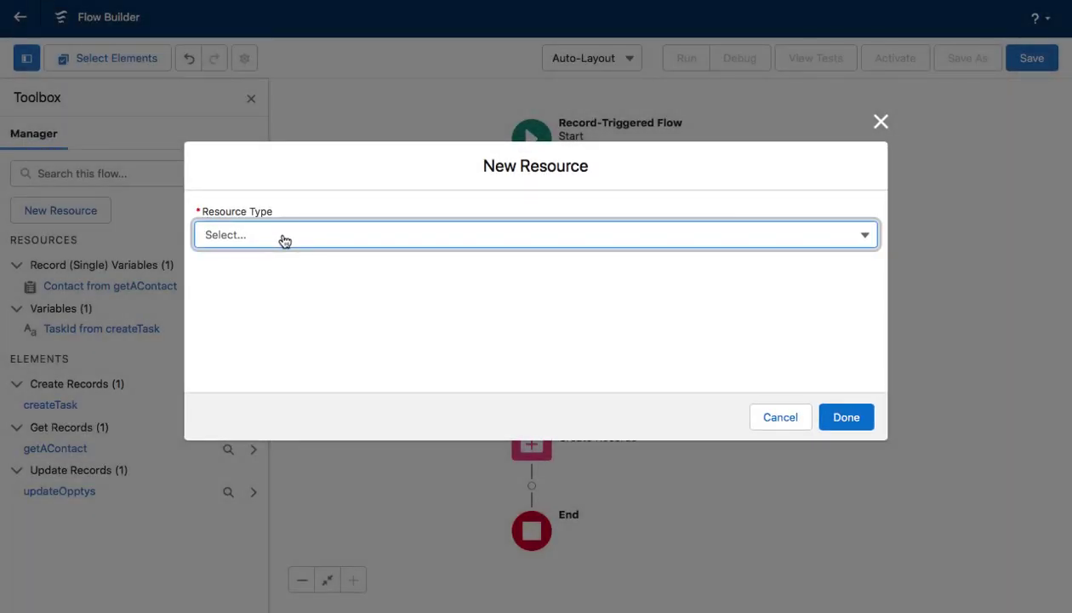
pyautogui.click(281, 342)
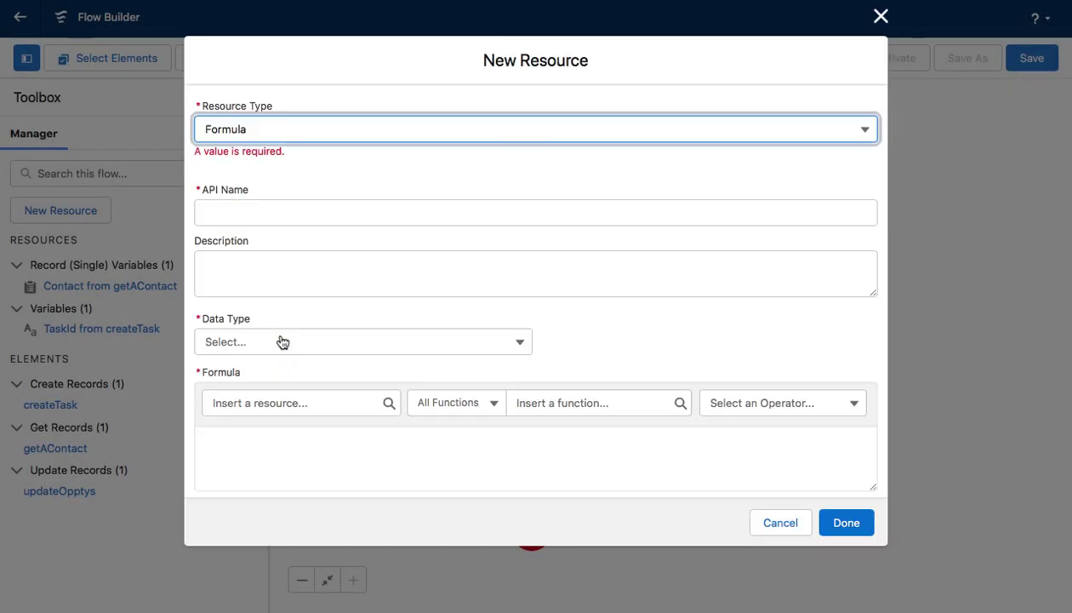
pyautogui.click(297, 213)
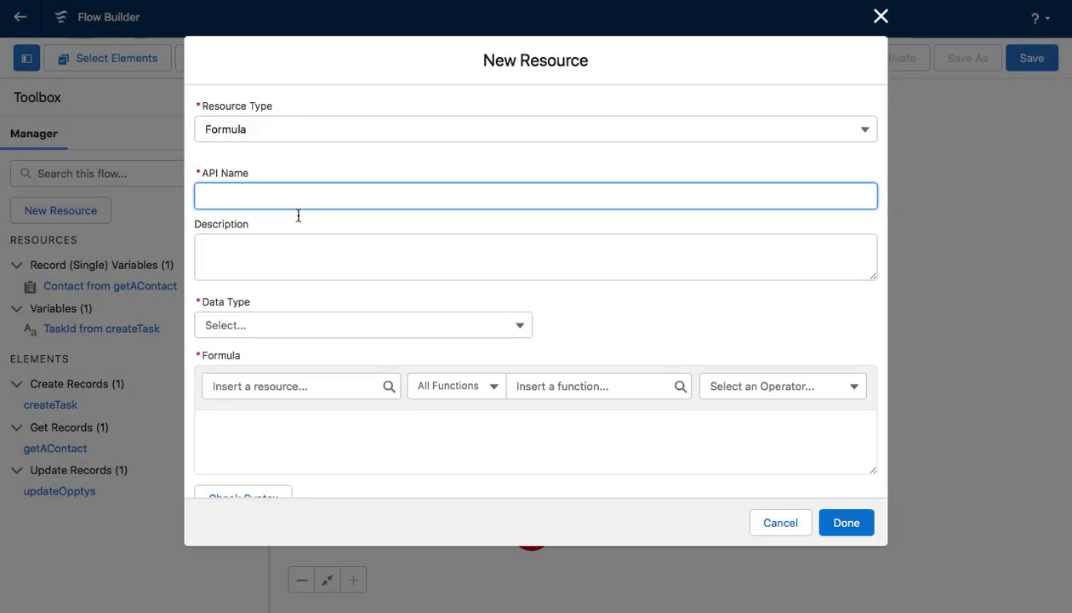
pyautogui.write('dueDateFormula')
pyautogui.click(293, 326)
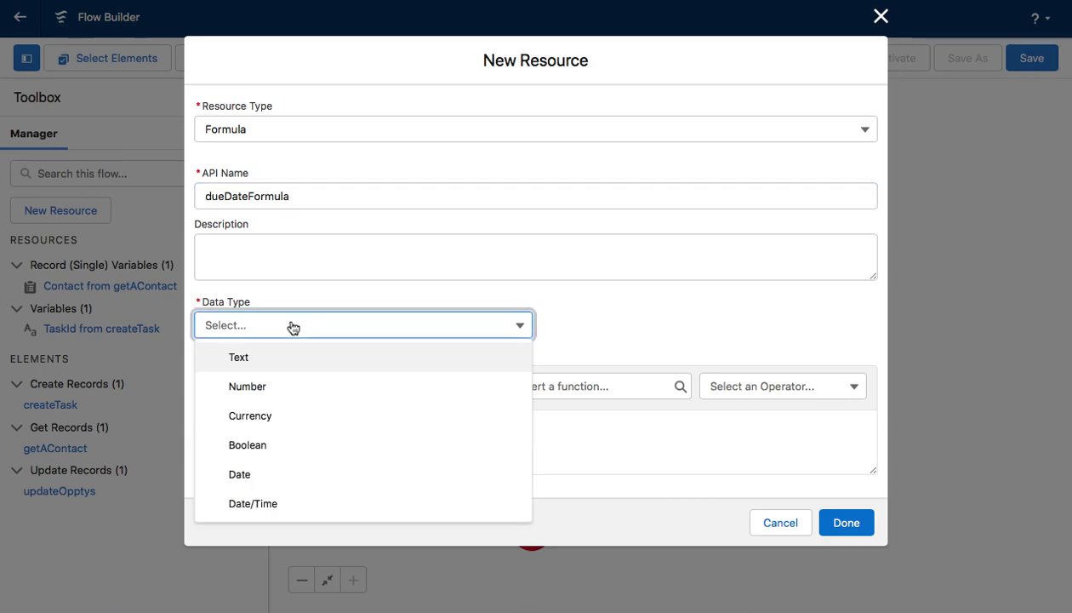
pyautogui.click(271, 477)
# Step: Enter the formula {!$Record.LastModifiedDate} + 14, check its syntax and finish the resource
pyautogui.click(280, 439)
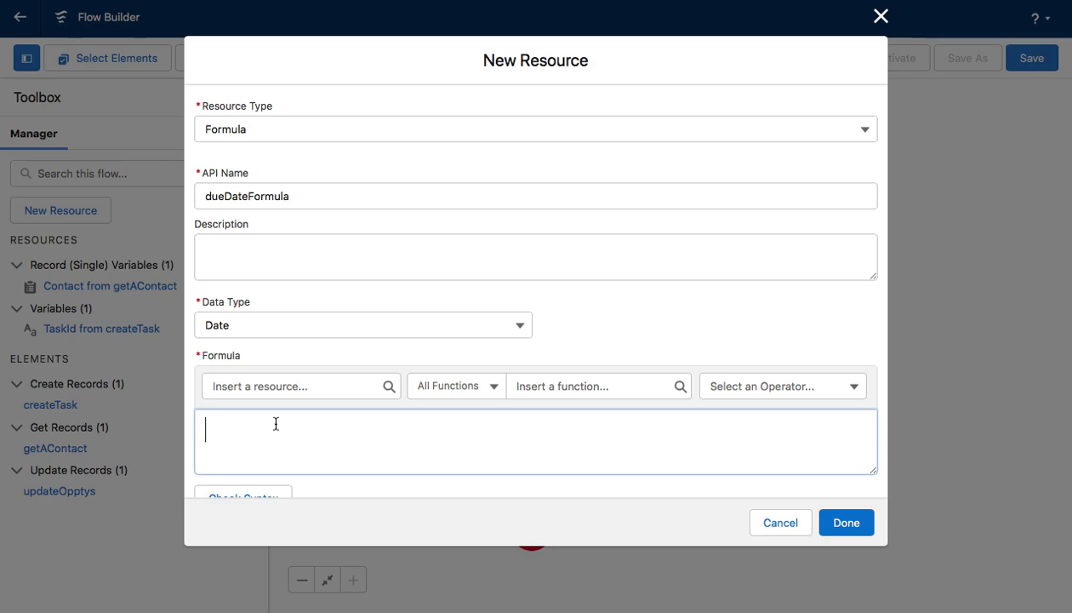
pyautogui.click(276, 389)
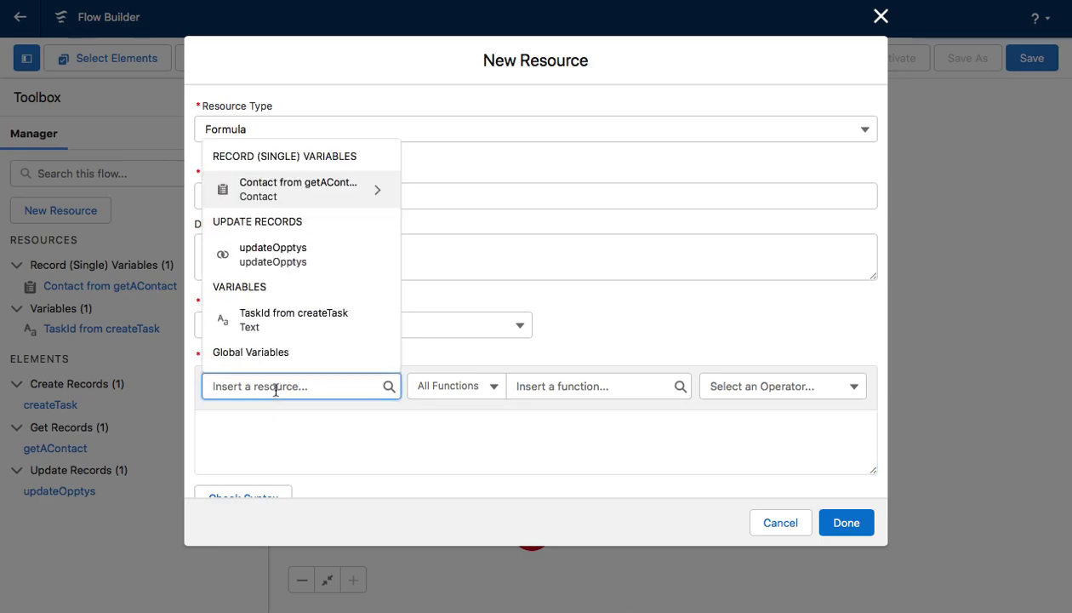
pyautogui.write('$re')
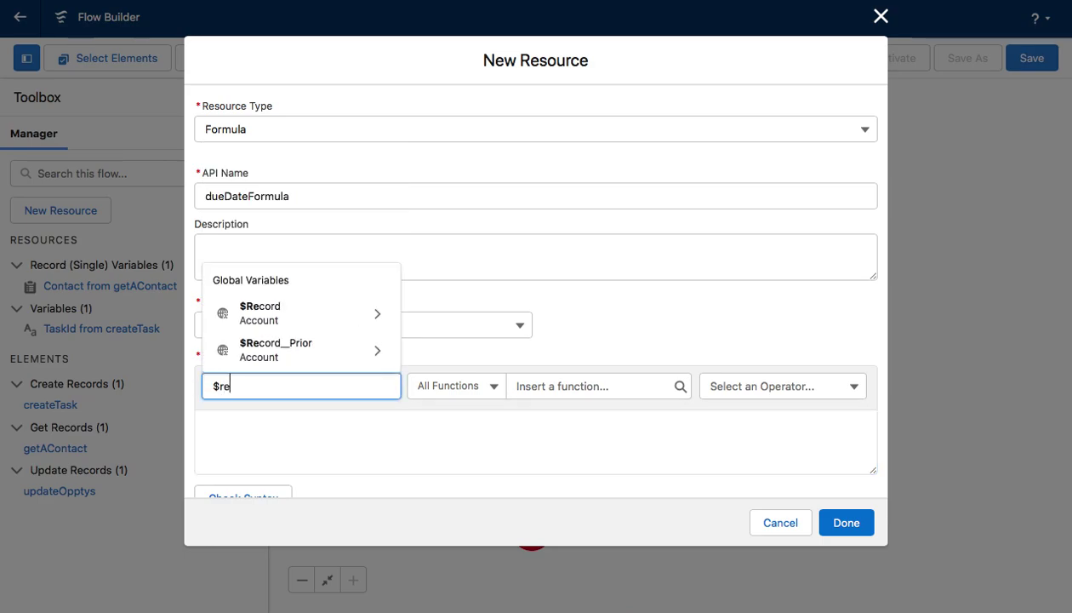
pyautogui.click(349, 320)
pyautogui.write('.last')
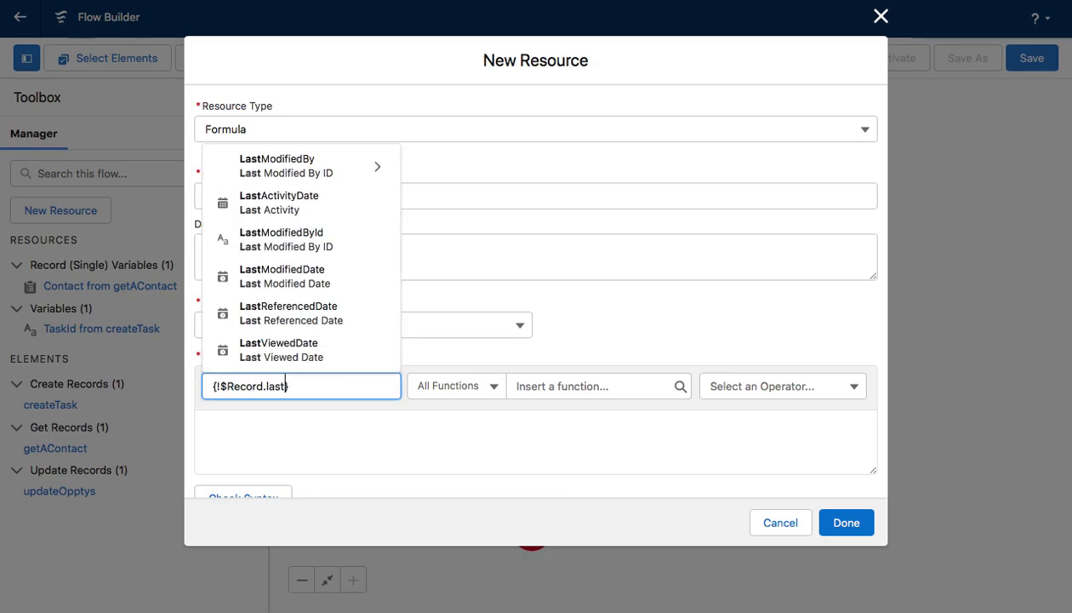
pyautogui.click(320, 281)
pyautogui.write('+')
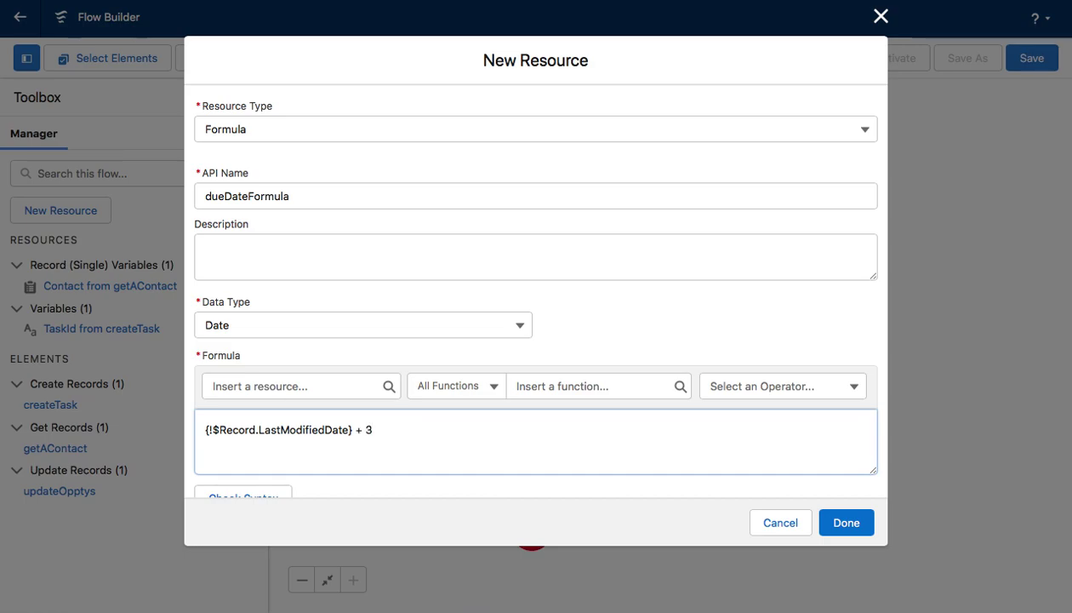
pyautogui.write(' 14')
pyautogui.scroll(-1, 431, 448)
pyautogui.click(281, 478)
pyautogui.scroll(-1, 464, 432)
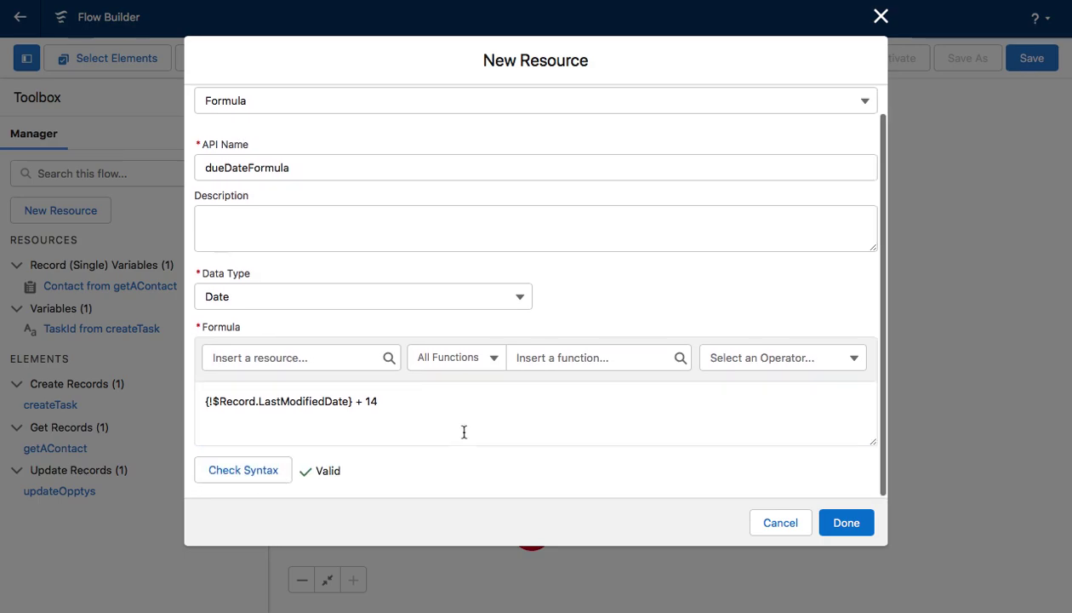
pyautogui.click(844, 522)
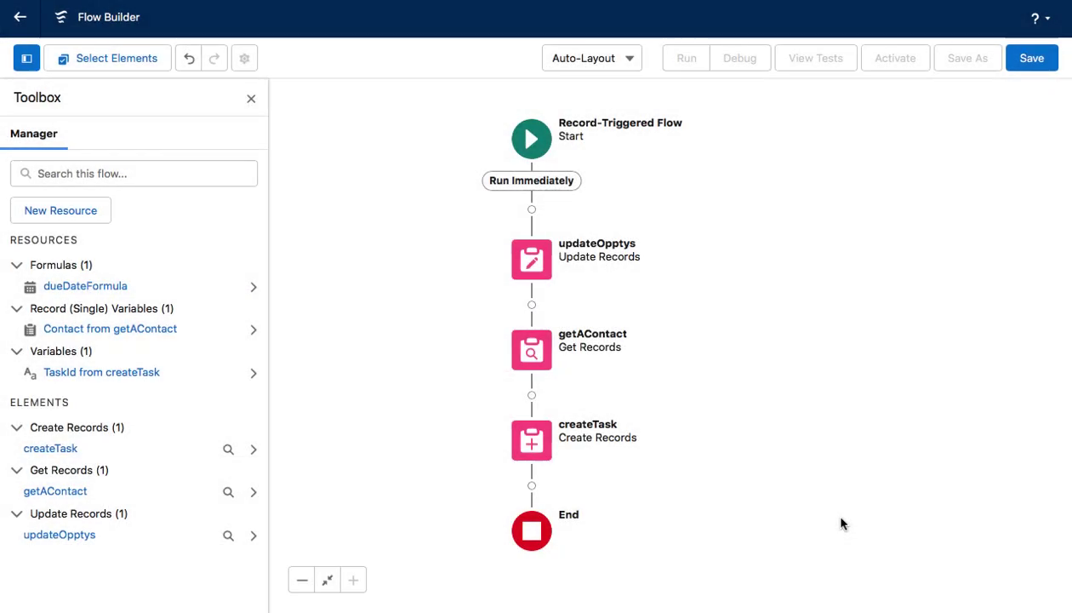
# Step: Edit the createTask element so its ActivityDate field takes the dueDateFormula resource as its value
pyautogui.click(530, 445)
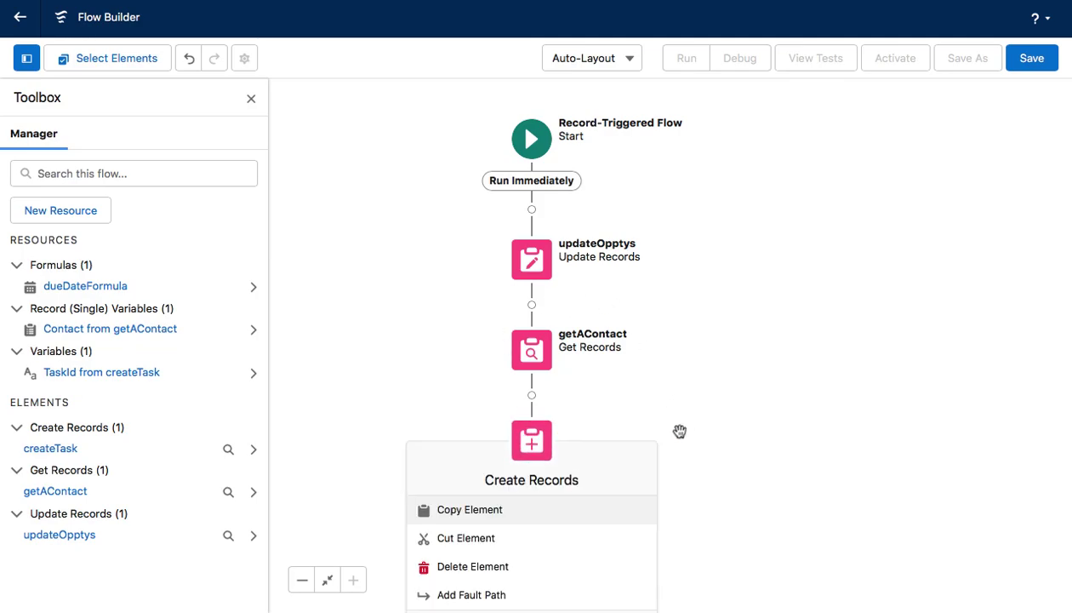
pyautogui.moveTo(712, 464); pyautogui.dragTo(710, 348)
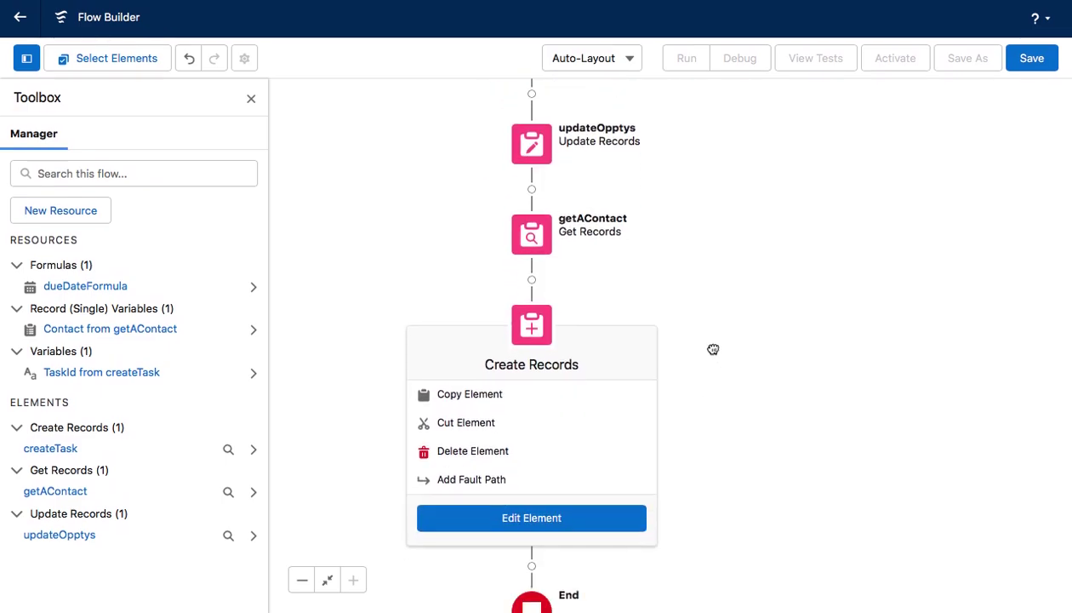
pyautogui.click(553, 519)
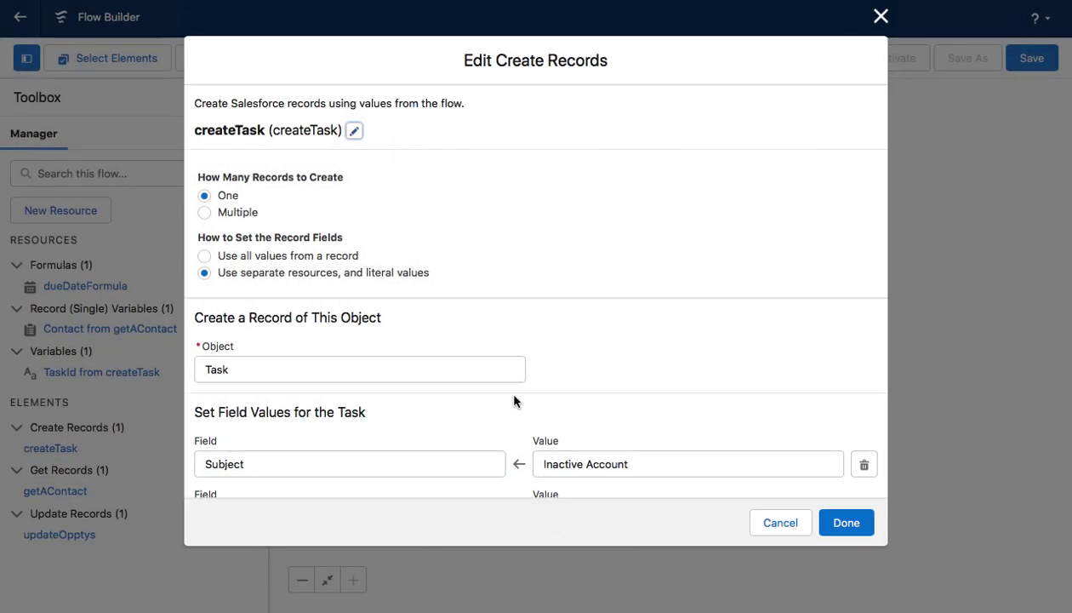
pyautogui.scroll(-3, 514, 400)
pyautogui.scroll(-1, 527, 374)
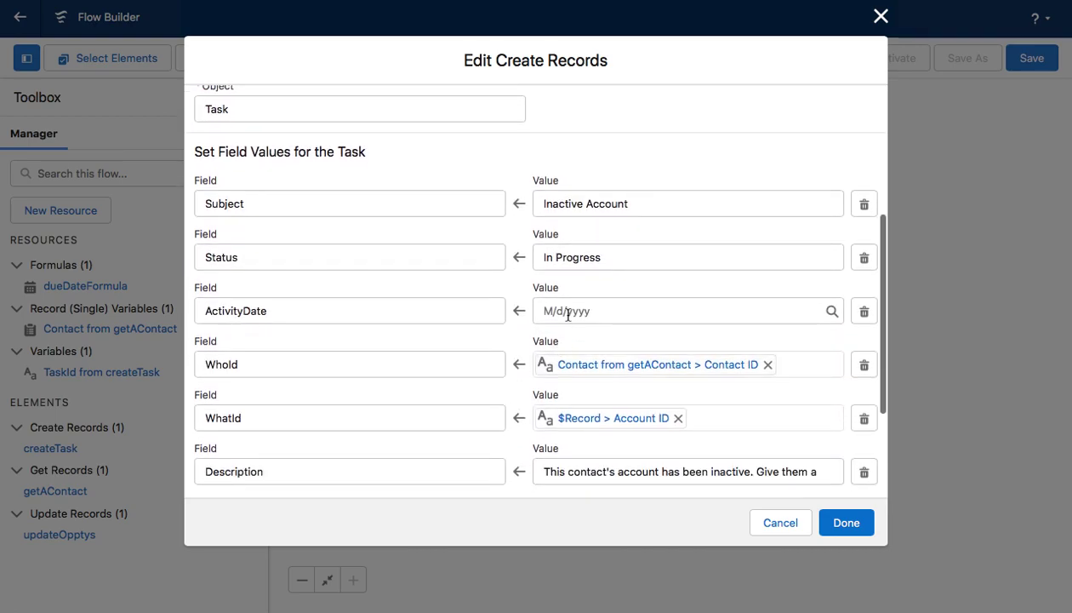
pyautogui.click(567, 315)
pyautogui.click(595, 400)
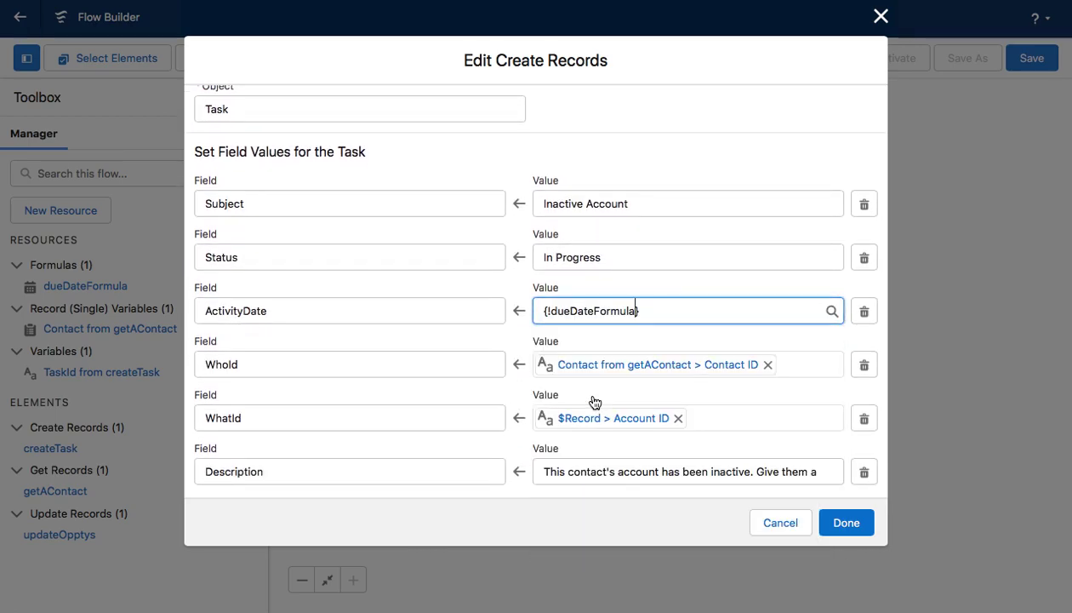
pyautogui.click(847, 521)
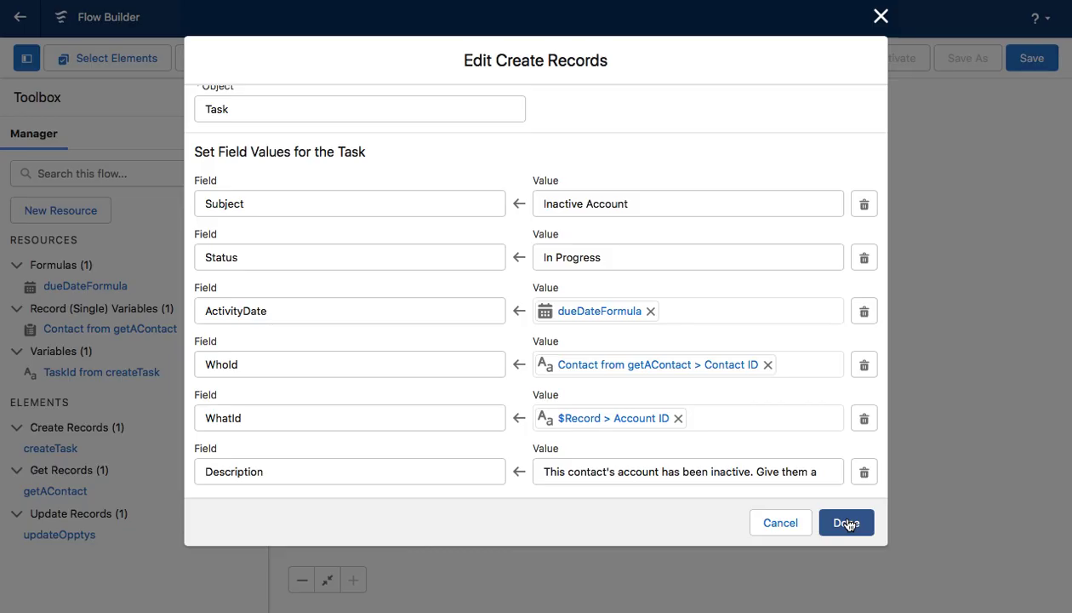
# Step: Save the flow with the label Inactive Account Update Opptys and activate it
pyautogui.moveTo(790, 218); pyautogui.dragTo(778, 316)
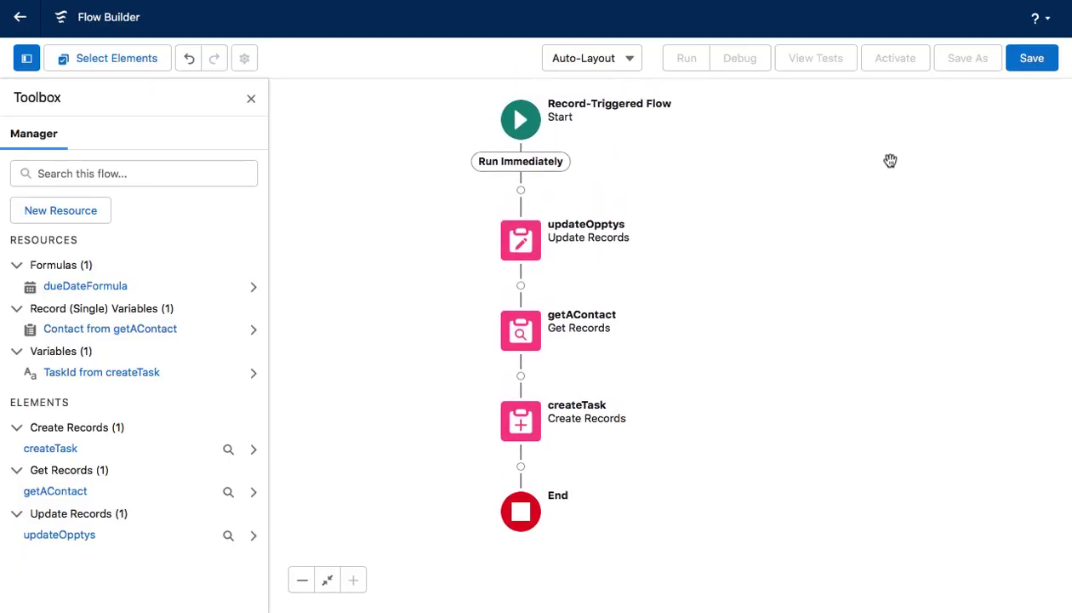
pyautogui.click(1028, 61)
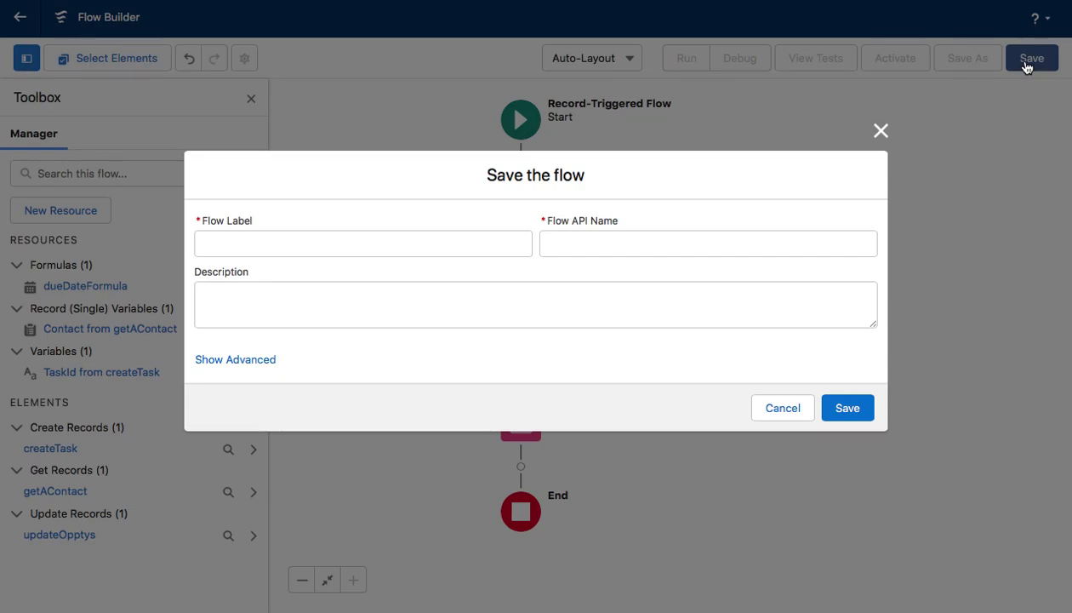
pyautogui.click(482, 246)
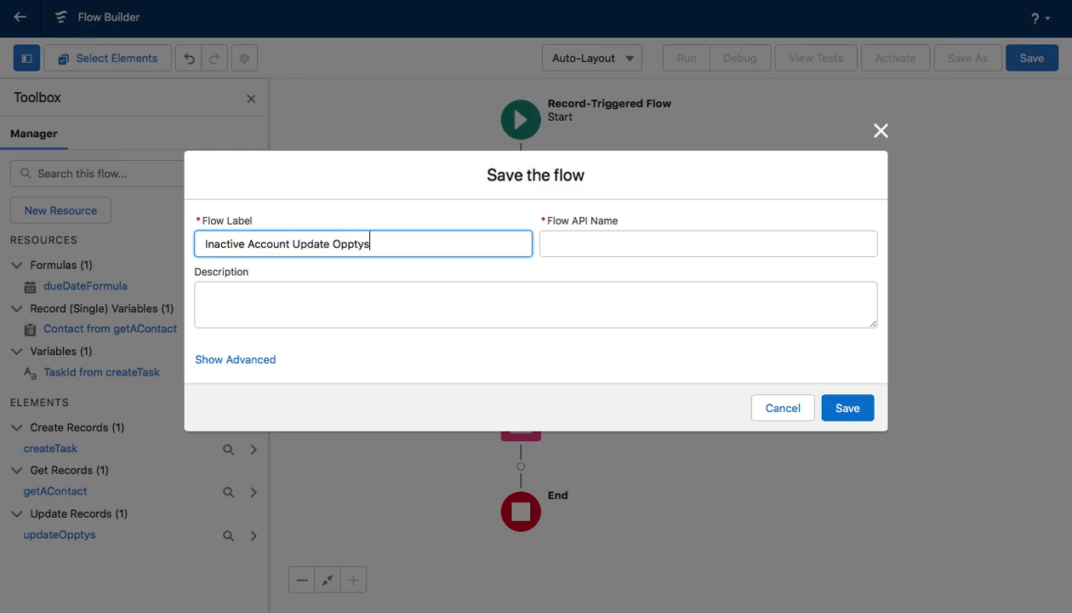
pyautogui.press('Tab')
pyautogui.click(842, 407)
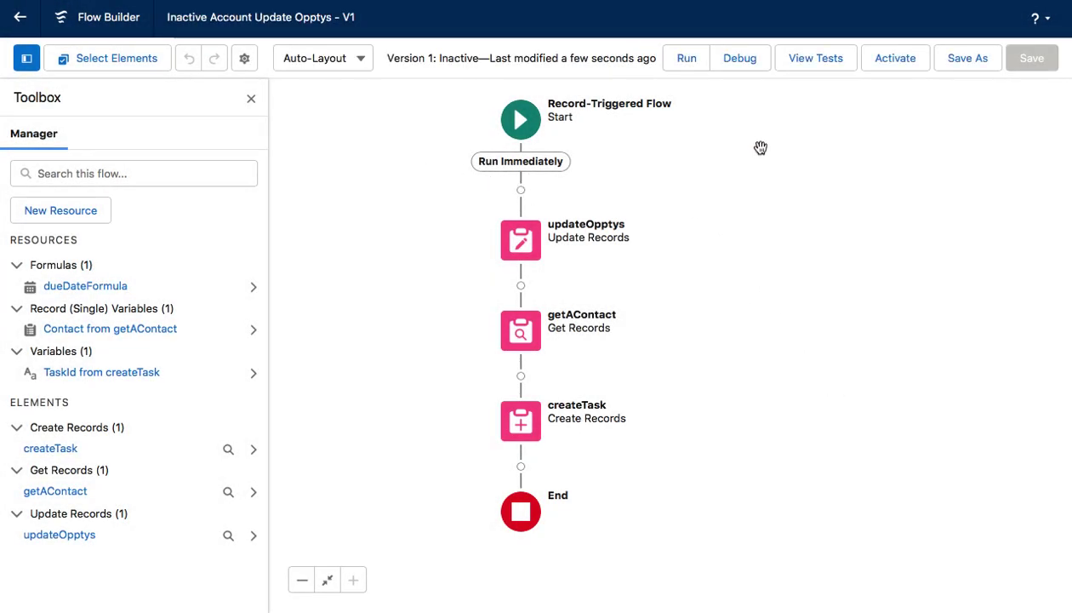
pyautogui.click(893, 62)
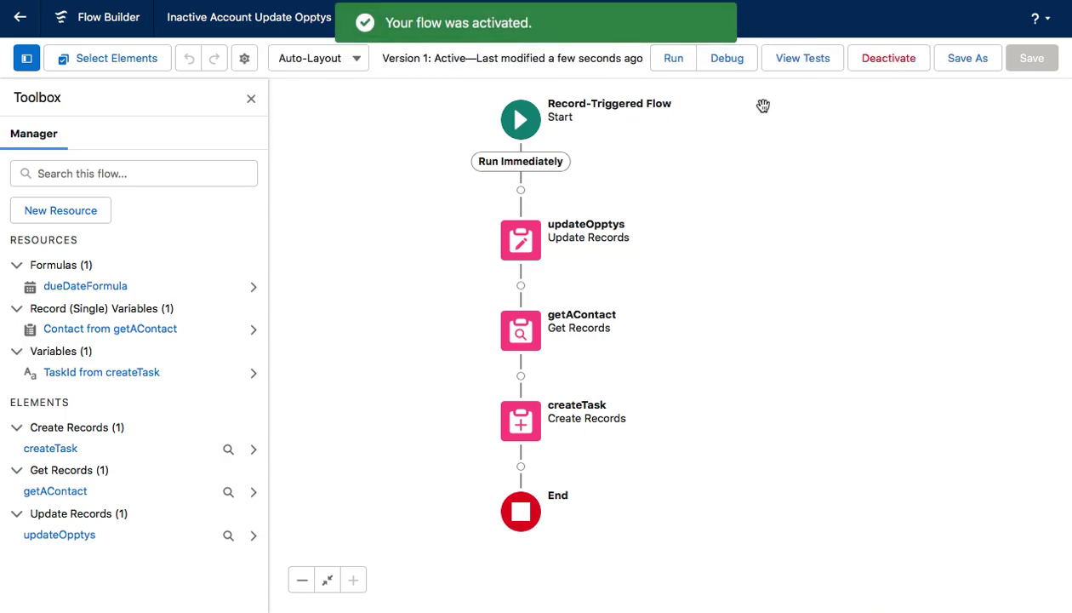
# Step: Set up a debug run of the flow with United Oil & Gas Corp. as the triggering account
pyautogui.click(728, 60)
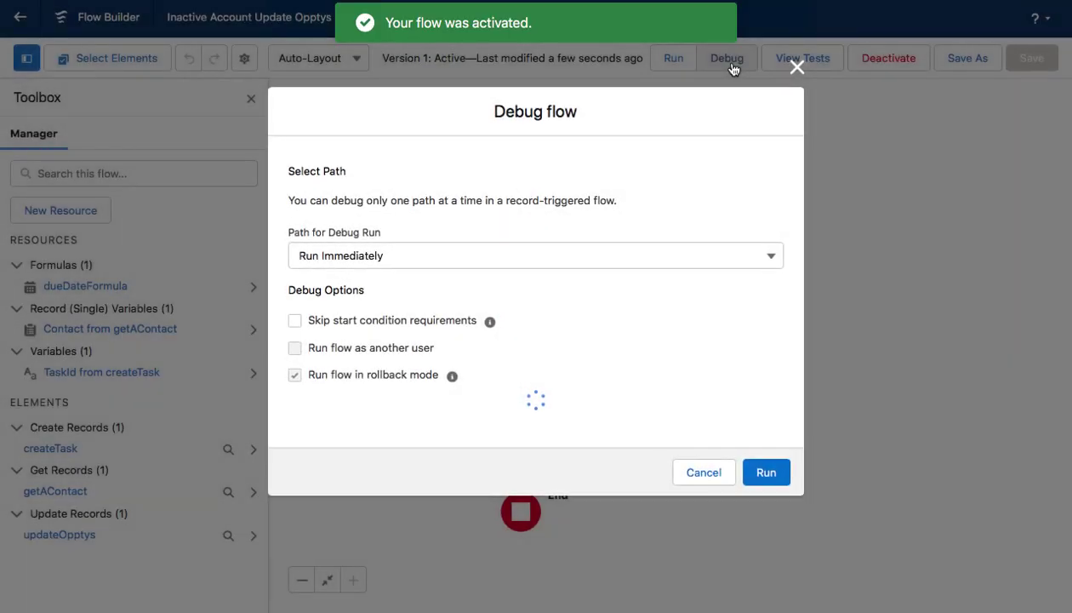
pyautogui.scroll(-1, 417, 269)
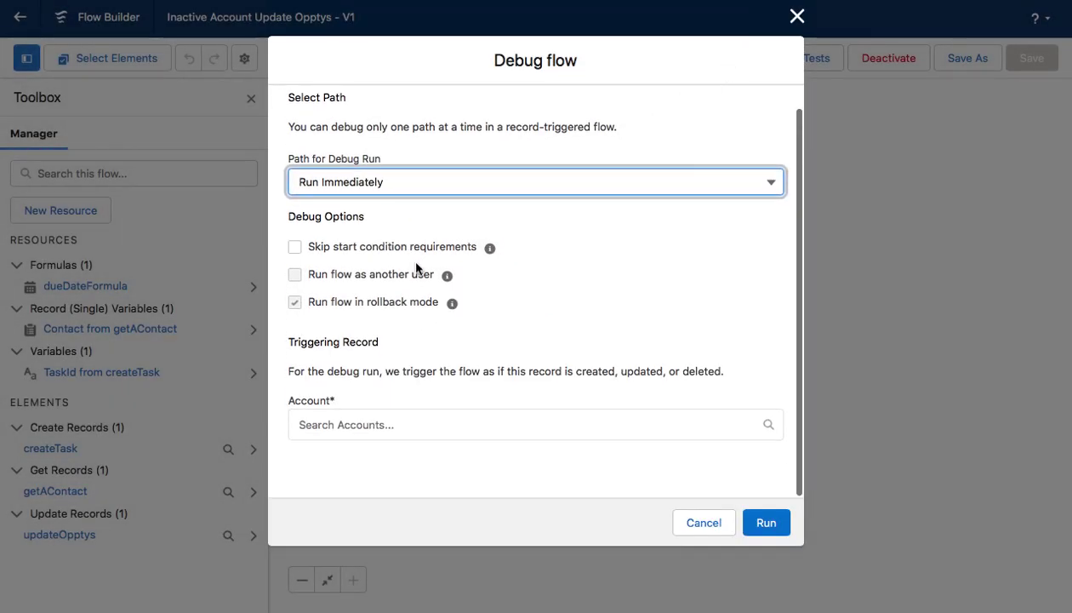
pyautogui.click(371, 423)
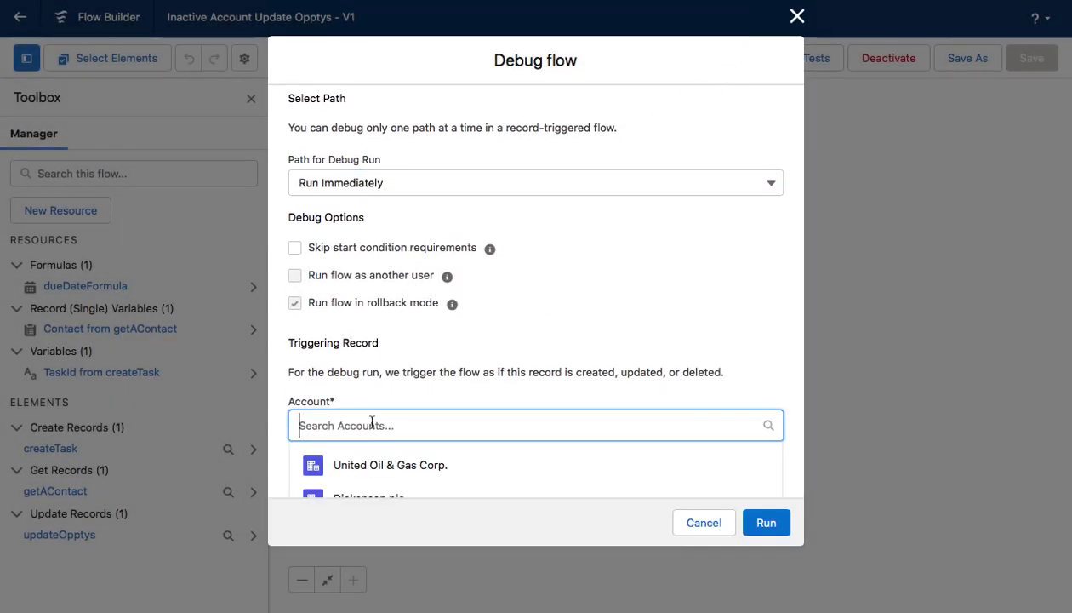
pyautogui.click(382, 465)
pyautogui.scroll(-3, 493, 363)
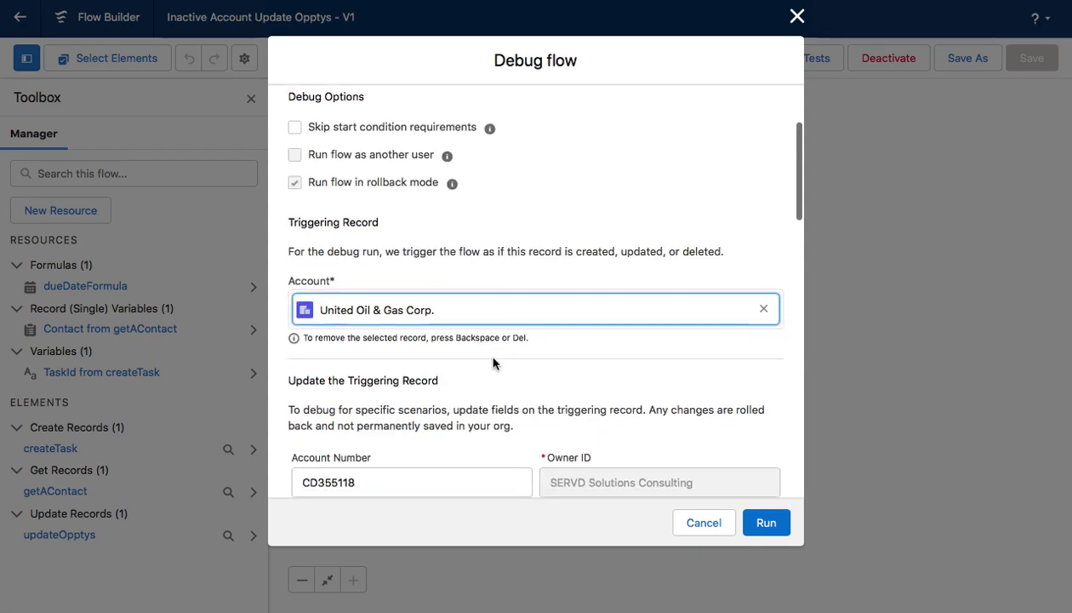
# Step: Set the triggering account's Active field to No for the debug scenario and run the debug
pyautogui.scroll(-4, 549, 367)
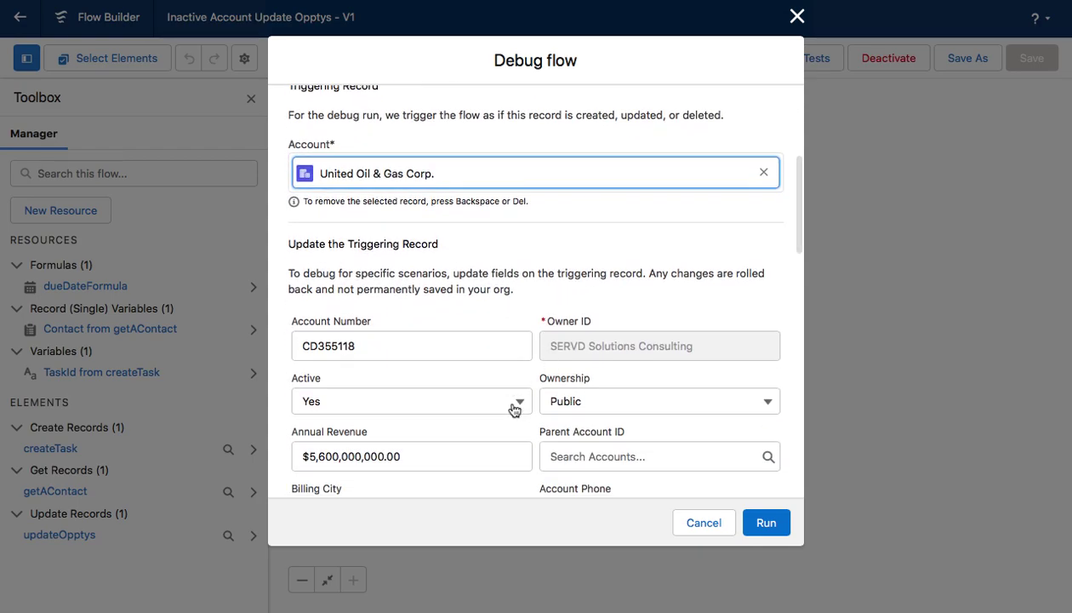
pyautogui.click(514, 408)
pyautogui.click(412, 463)
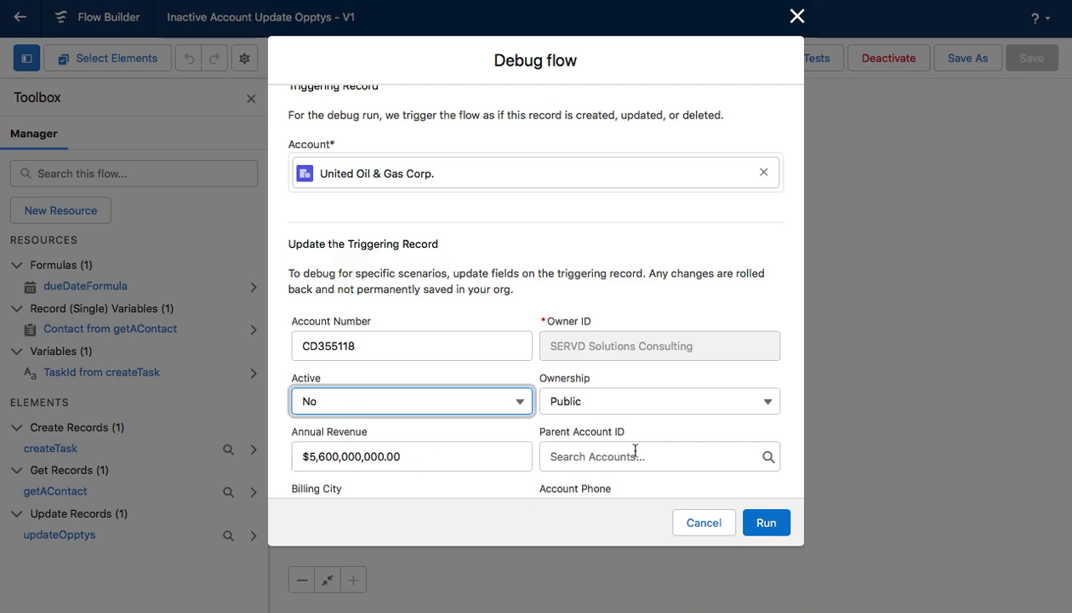
pyautogui.click(763, 522)
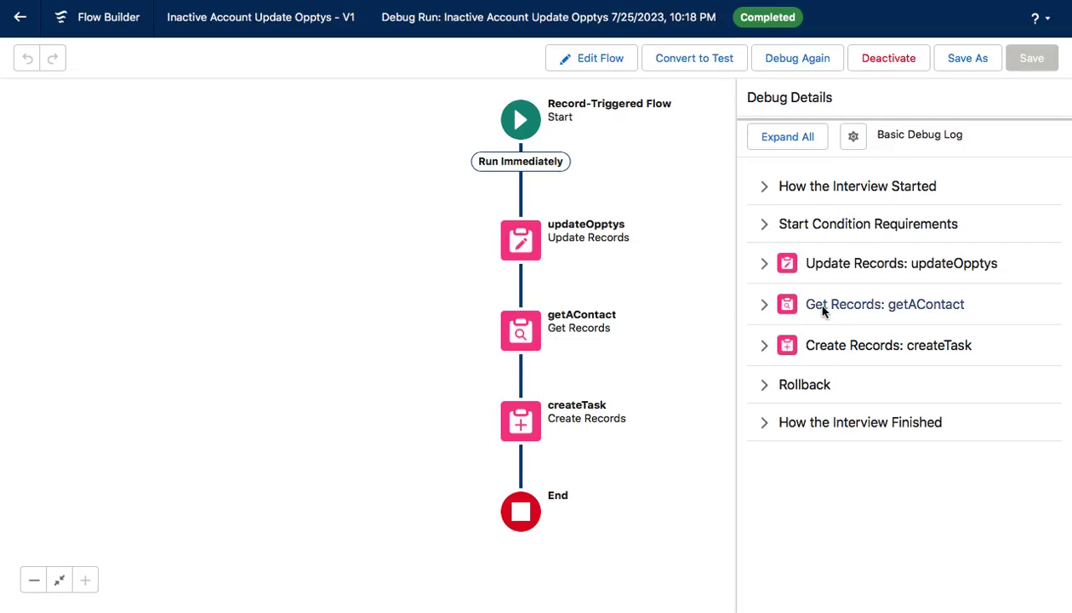
# Step: Examine the debug details of the updateOpptys, getAContact and createTask elements
pyautogui.click(764, 265)
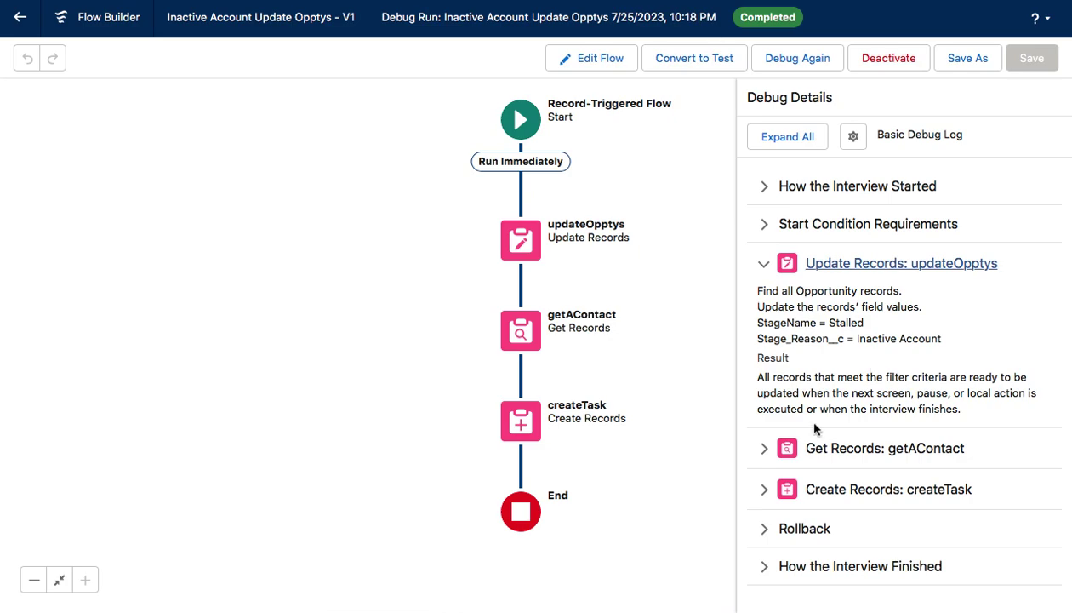
pyautogui.click(764, 449)
pyautogui.scroll(-1, 838, 421)
pyautogui.scroll(-1, 850, 420)
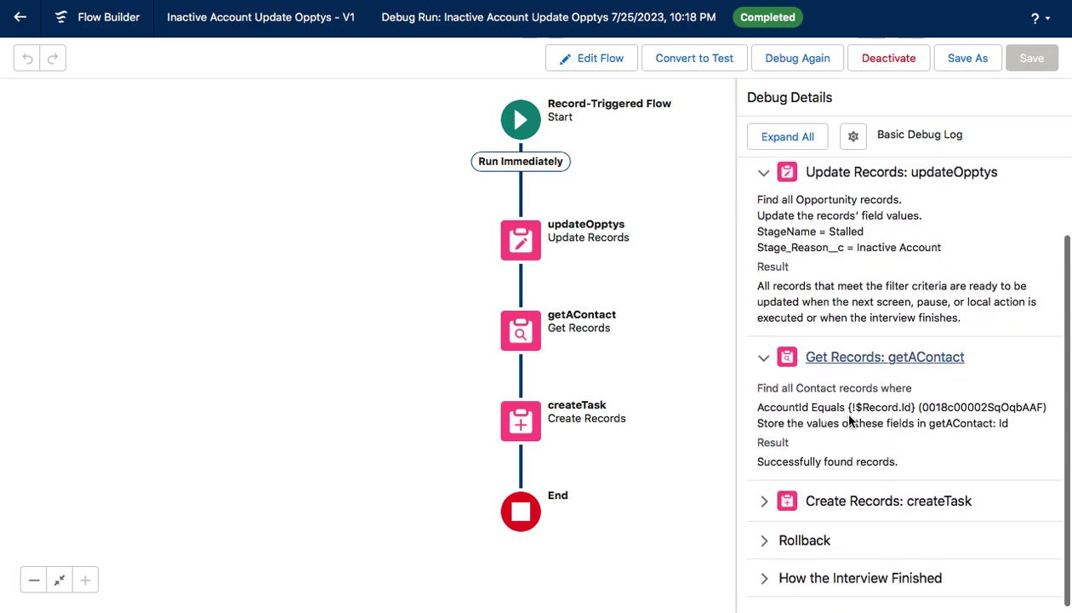
pyautogui.click(762, 503)
pyautogui.scroll(-1, 904, 432)
pyautogui.scroll(-2, 919, 443)
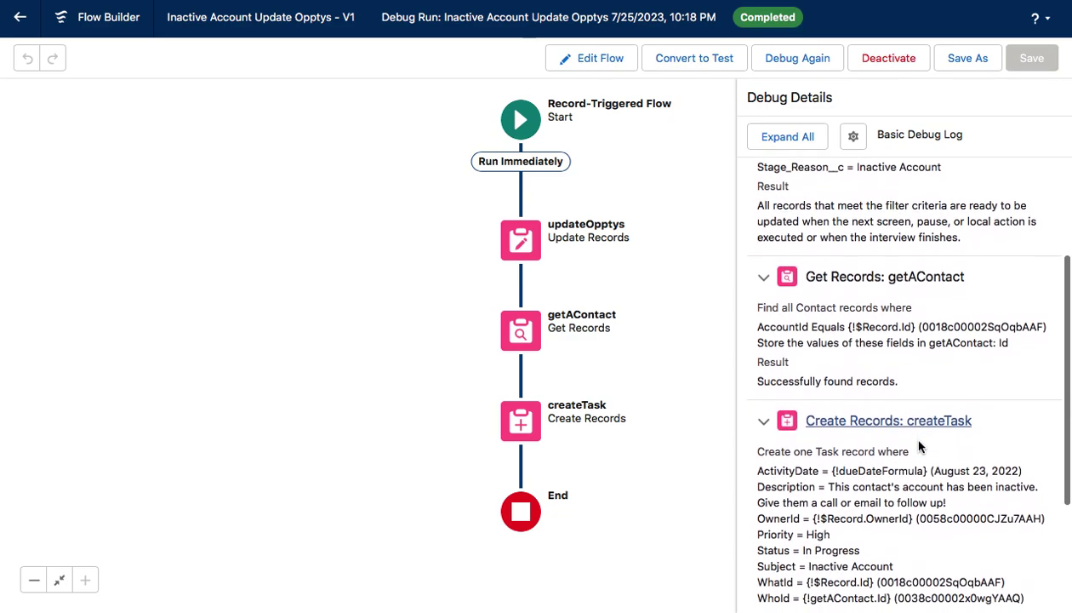
pyautogui.scroll(-1, 919, 444)
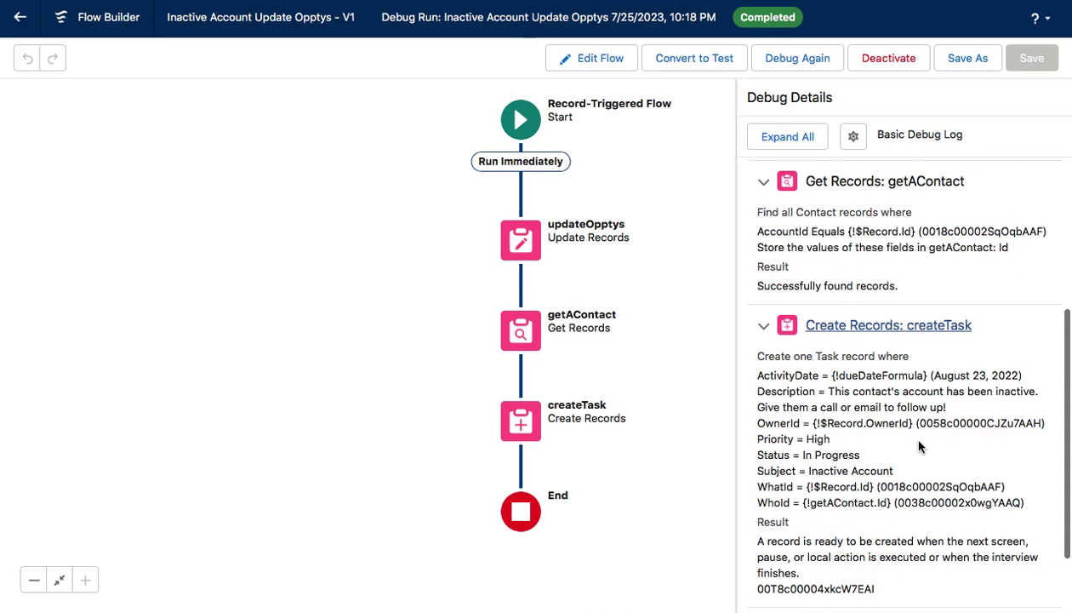
pyautogui.scroll(-1, 919, 443)
pyautogui.scroll(-1, 920, 444)
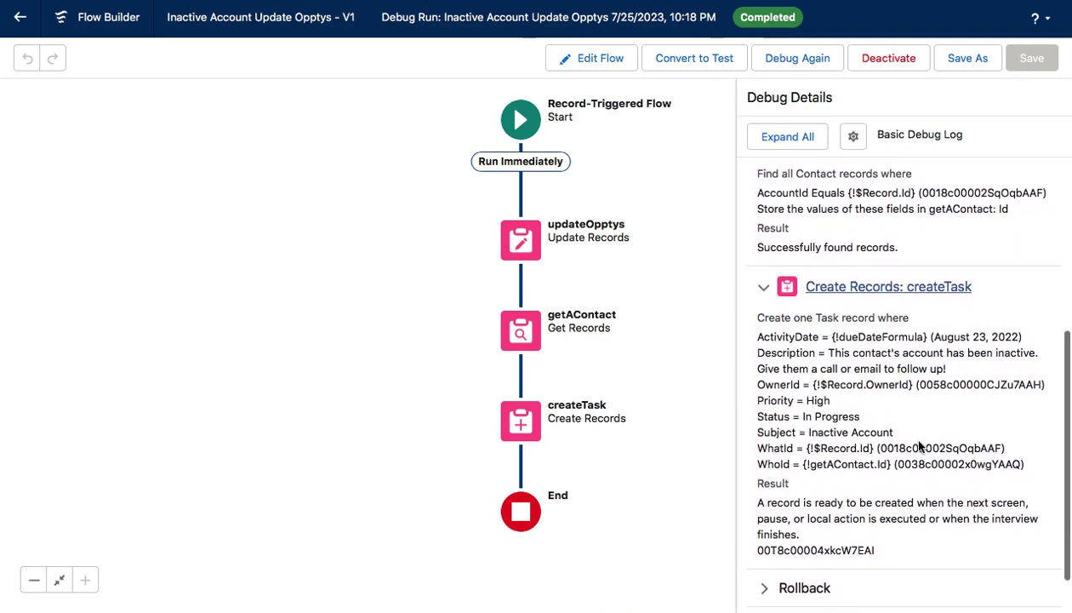
pyautogui.scroll(-1, 919, 441)
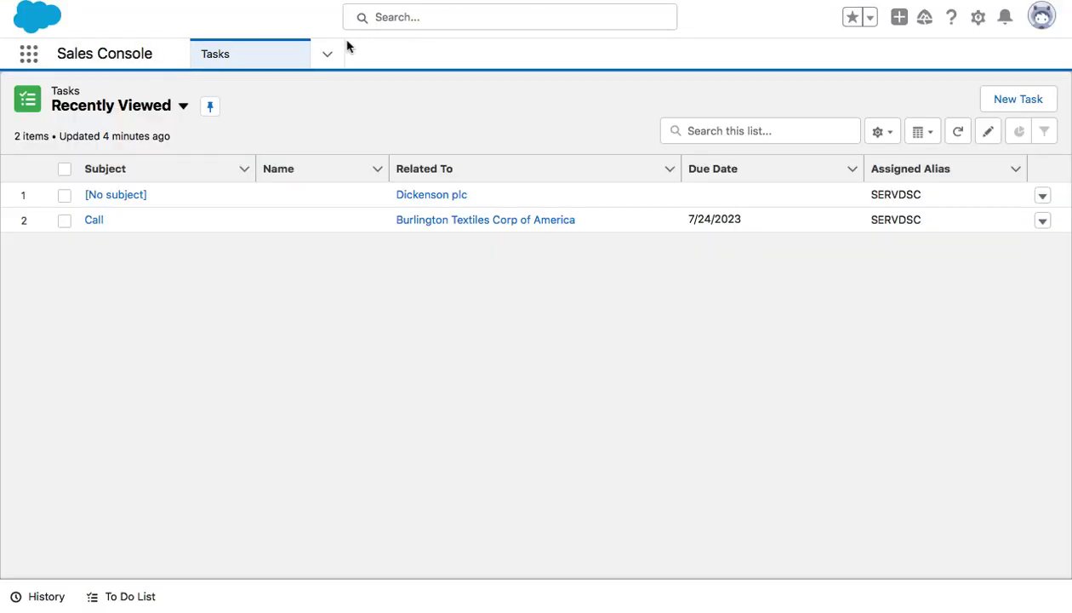
# Step: Switch to the Sales Console's Accounts and show the Low Activity Accounts list view
pyautogui.click(330, 55)
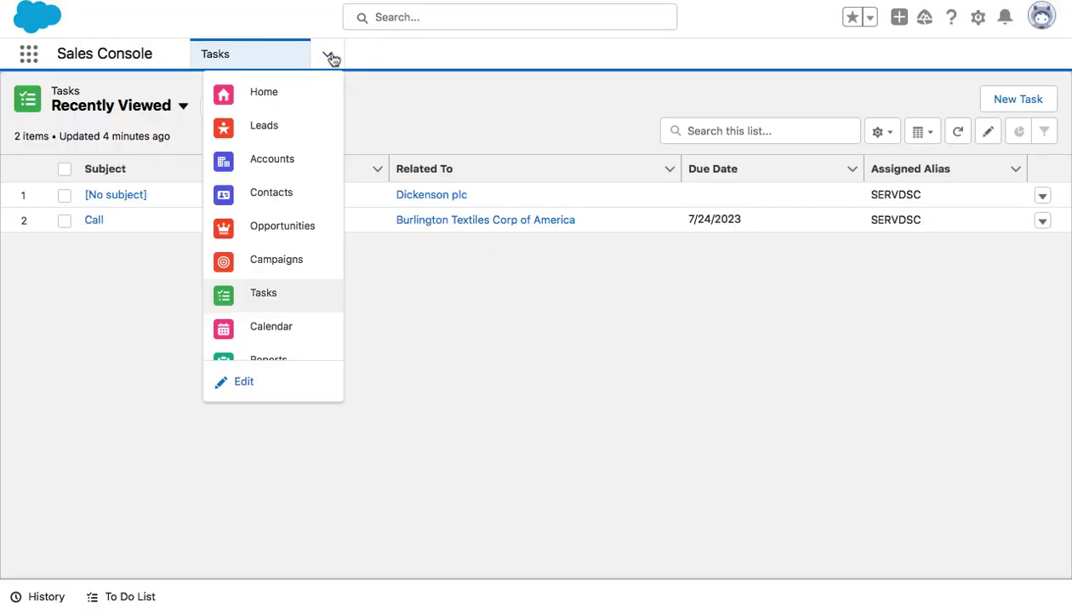
pyautogui.click(284, 161)
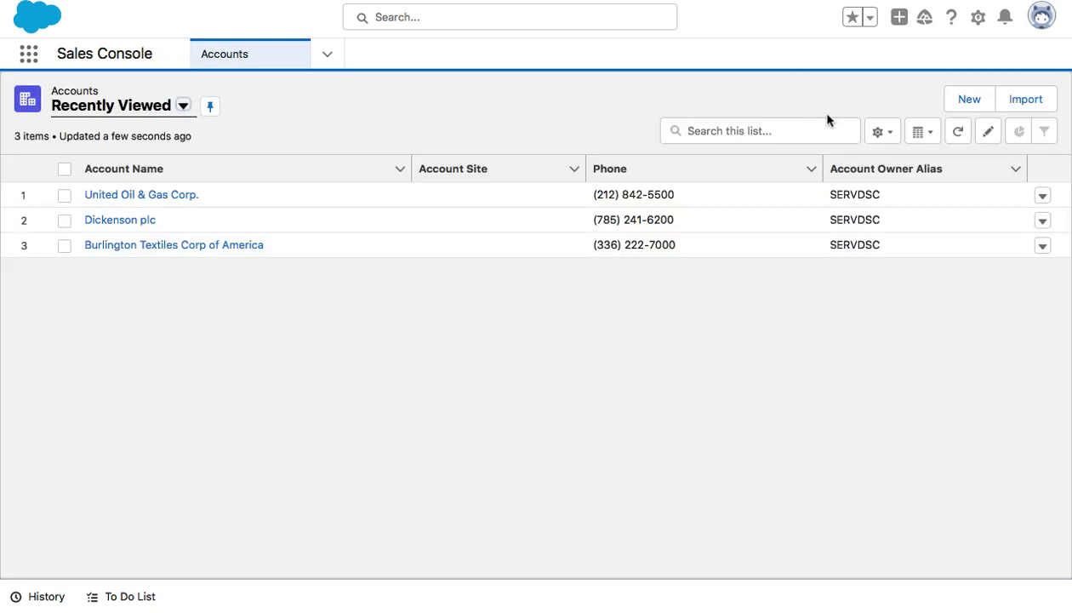
pyautogui.click(957, 133)
pyautogui.click(183, 105)
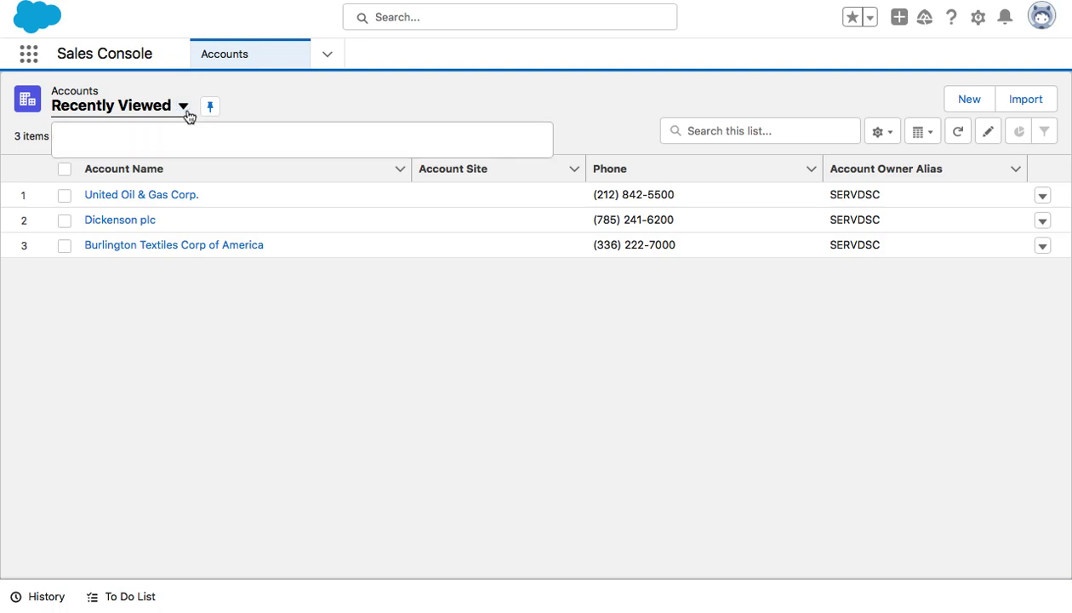
pyautogui.click(164, 197)
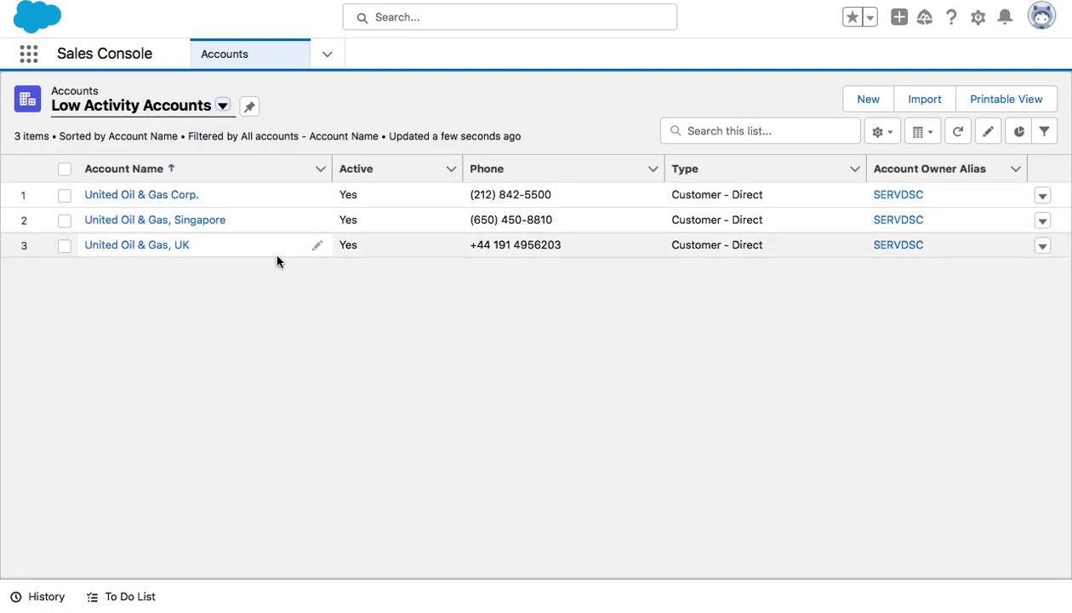
# Step: Set the Active field of United Oil & Gas Corp. to No in the list and save the change
pyautogui.click(447, 197)
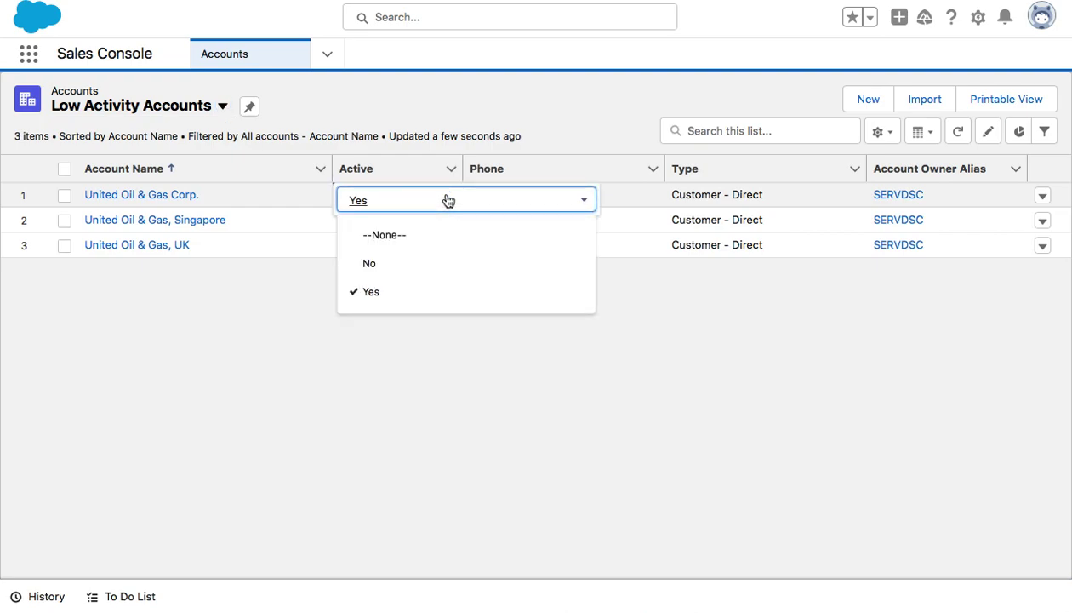
pyautogui.click(395, 263)
pyautogui.click(565, 560)
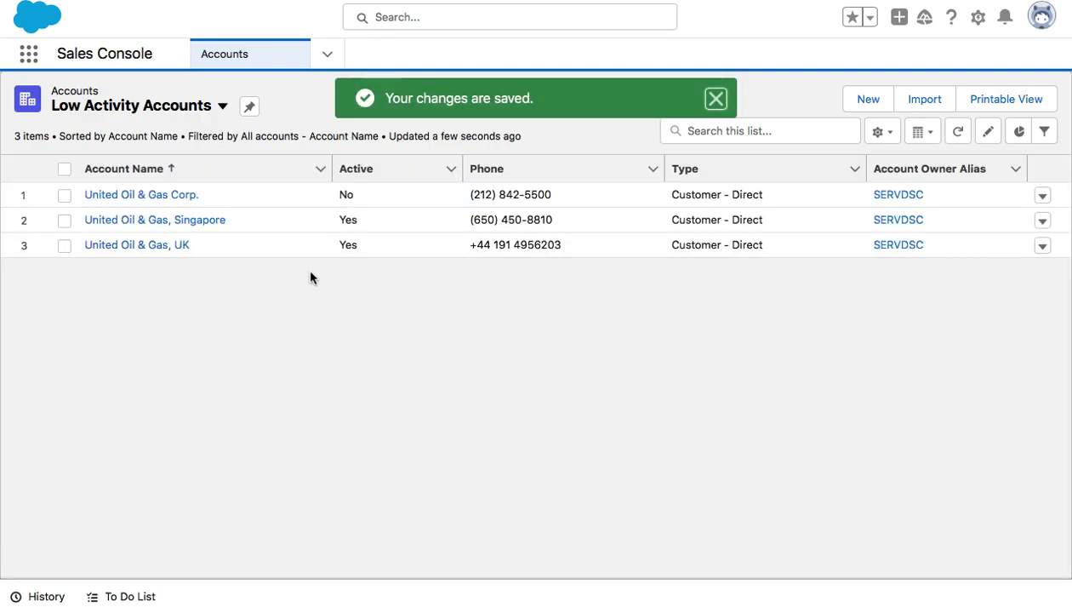
# Step: Open the United Oil & Gas Corp. account, check its activity and related opportunities, and view the full opportunities list
pyautogui.click(176, 200)
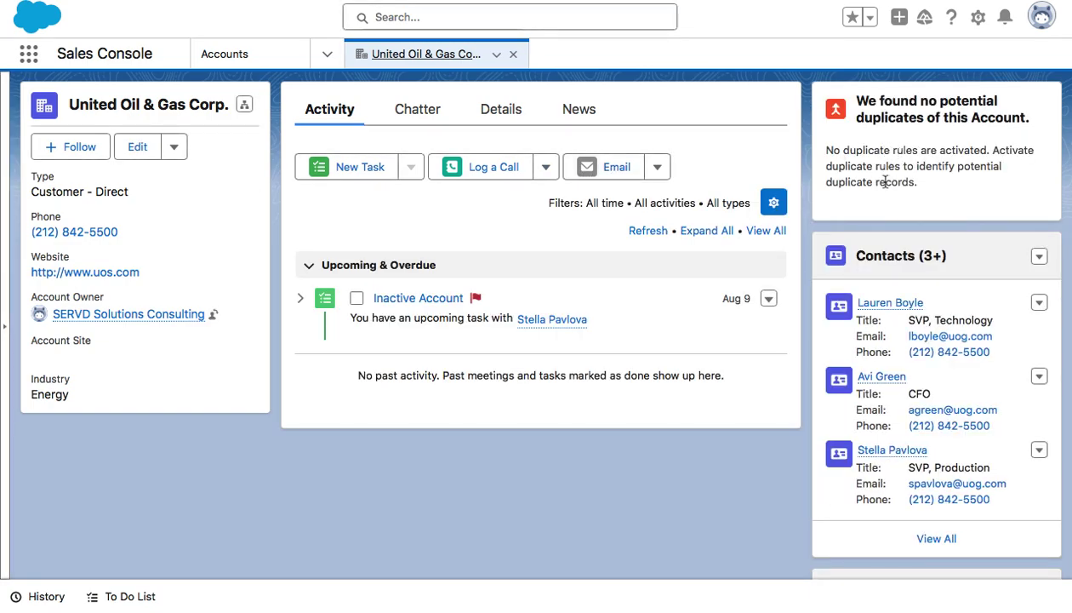
pyautogui.scroll(-5, 882, 261)
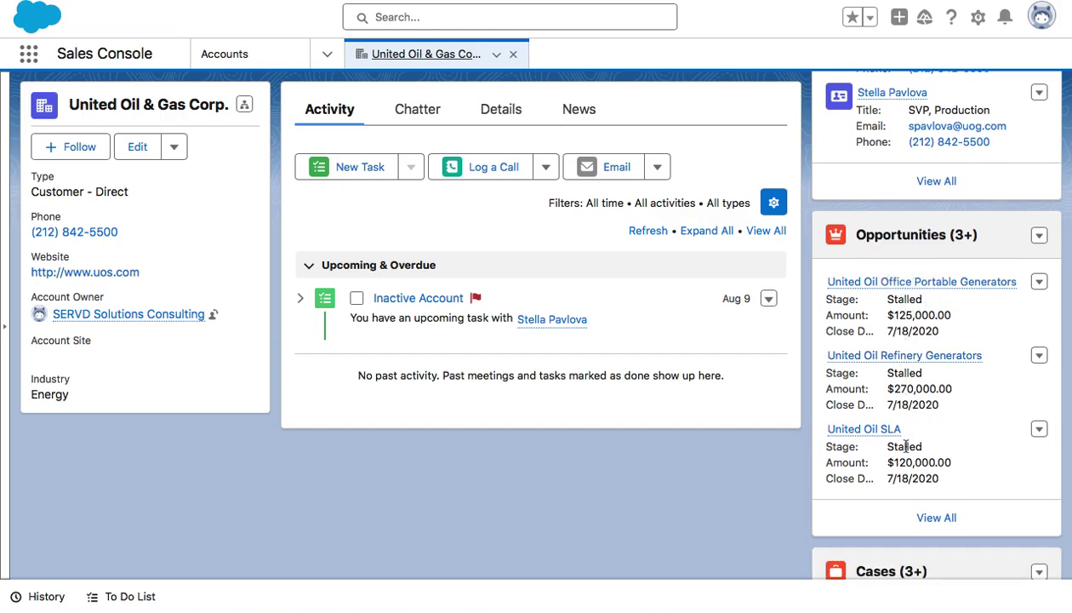
pyautogui.click(935, 519)
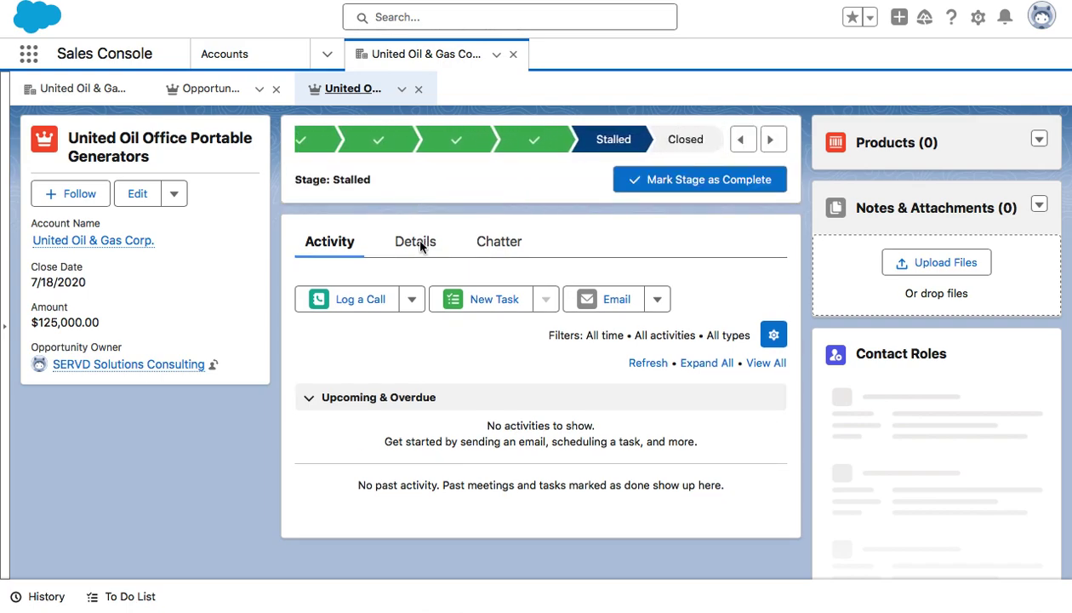
# Step: Check the Stage and Stage Reason fields in the details of the United Oil Office Portable Generators opportunity
pyautogui.click(420, 245)
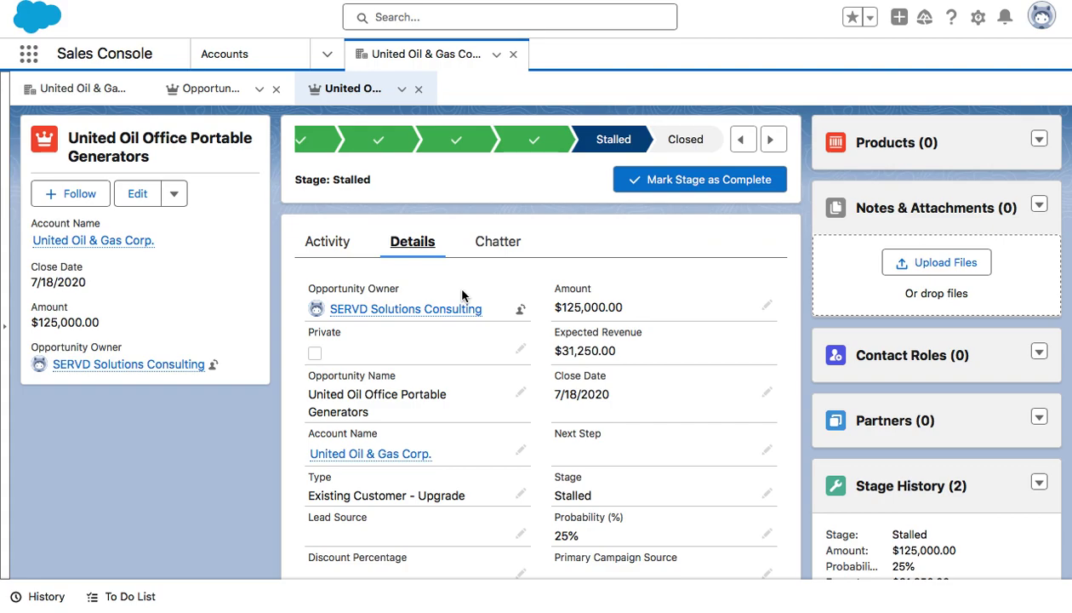
pyautogui.scroll(-2, 525, 417)
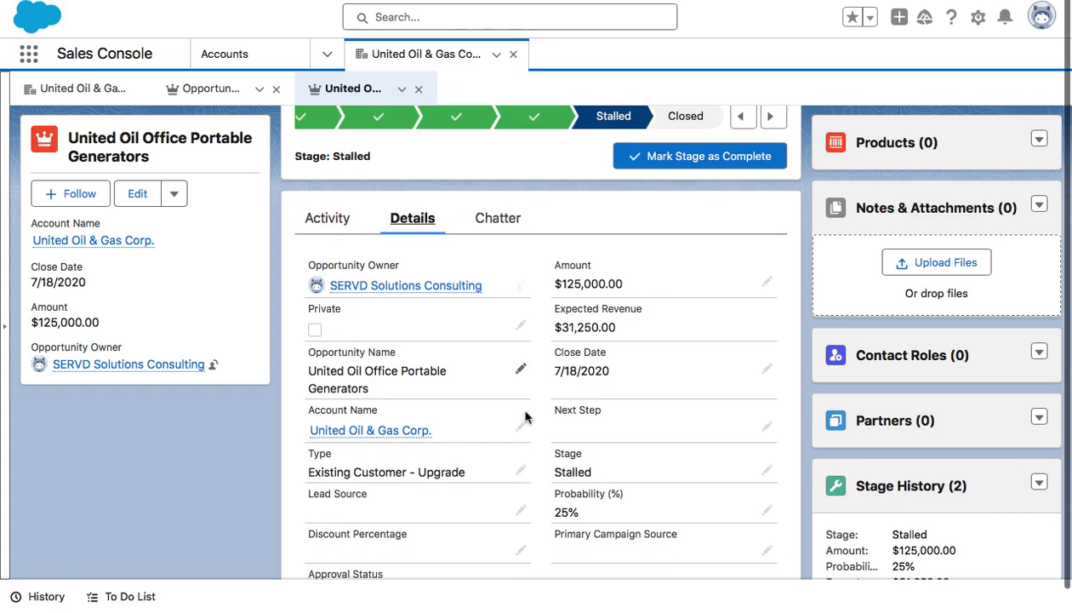
pyautogui.scroll(-5, 525, 417)
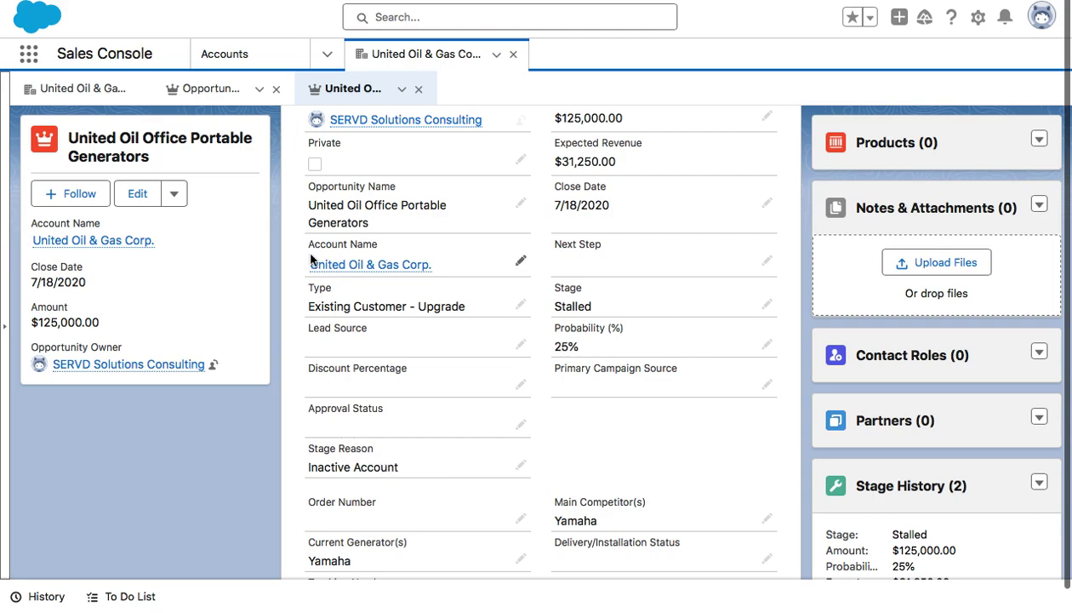
# Step: Go to the Tasks list and open the Inactive Account task related to United Oil & Gas Corp
pyautogui.click(327, 57)
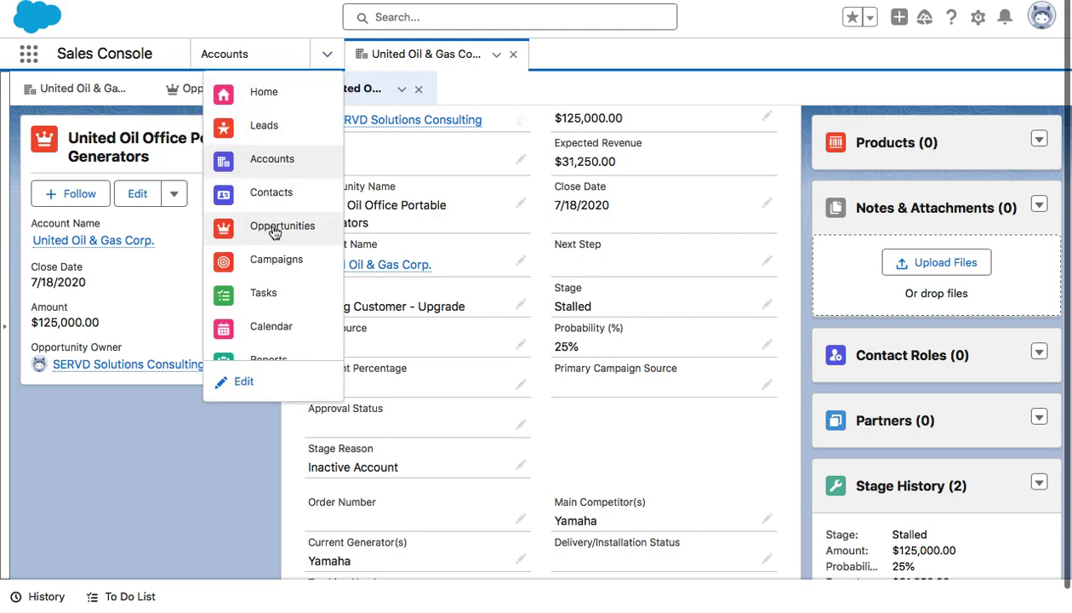
pyautogui.click(268, 293)
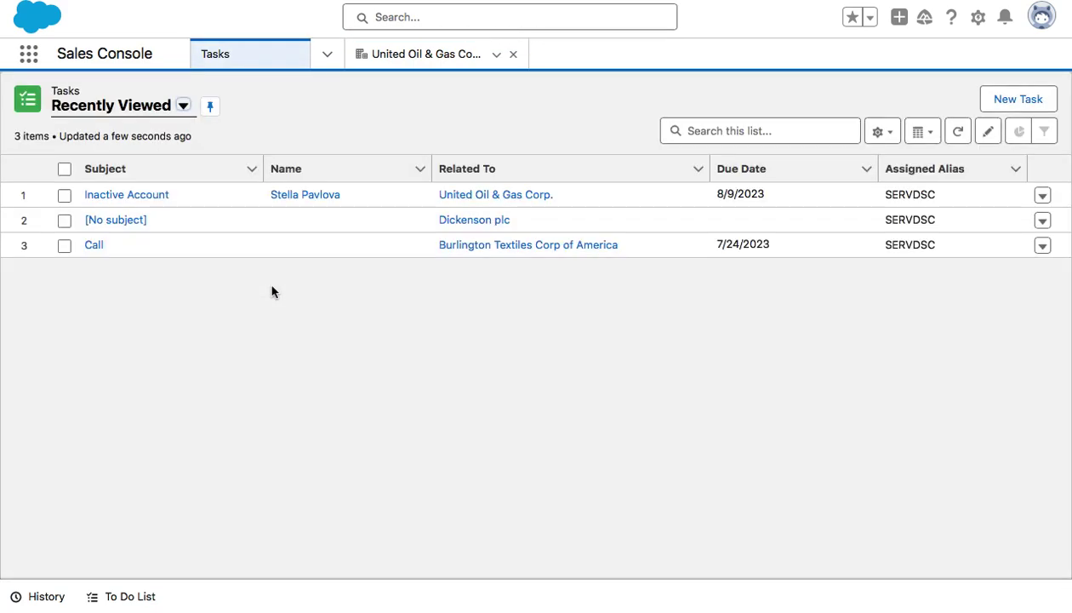
pyautogui.click(142, 197)
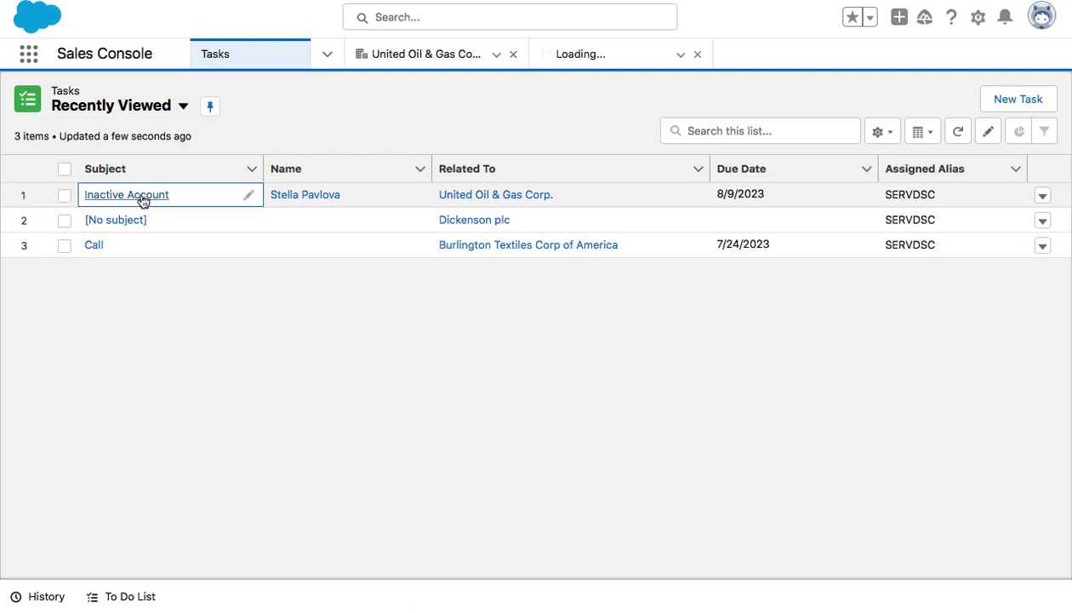